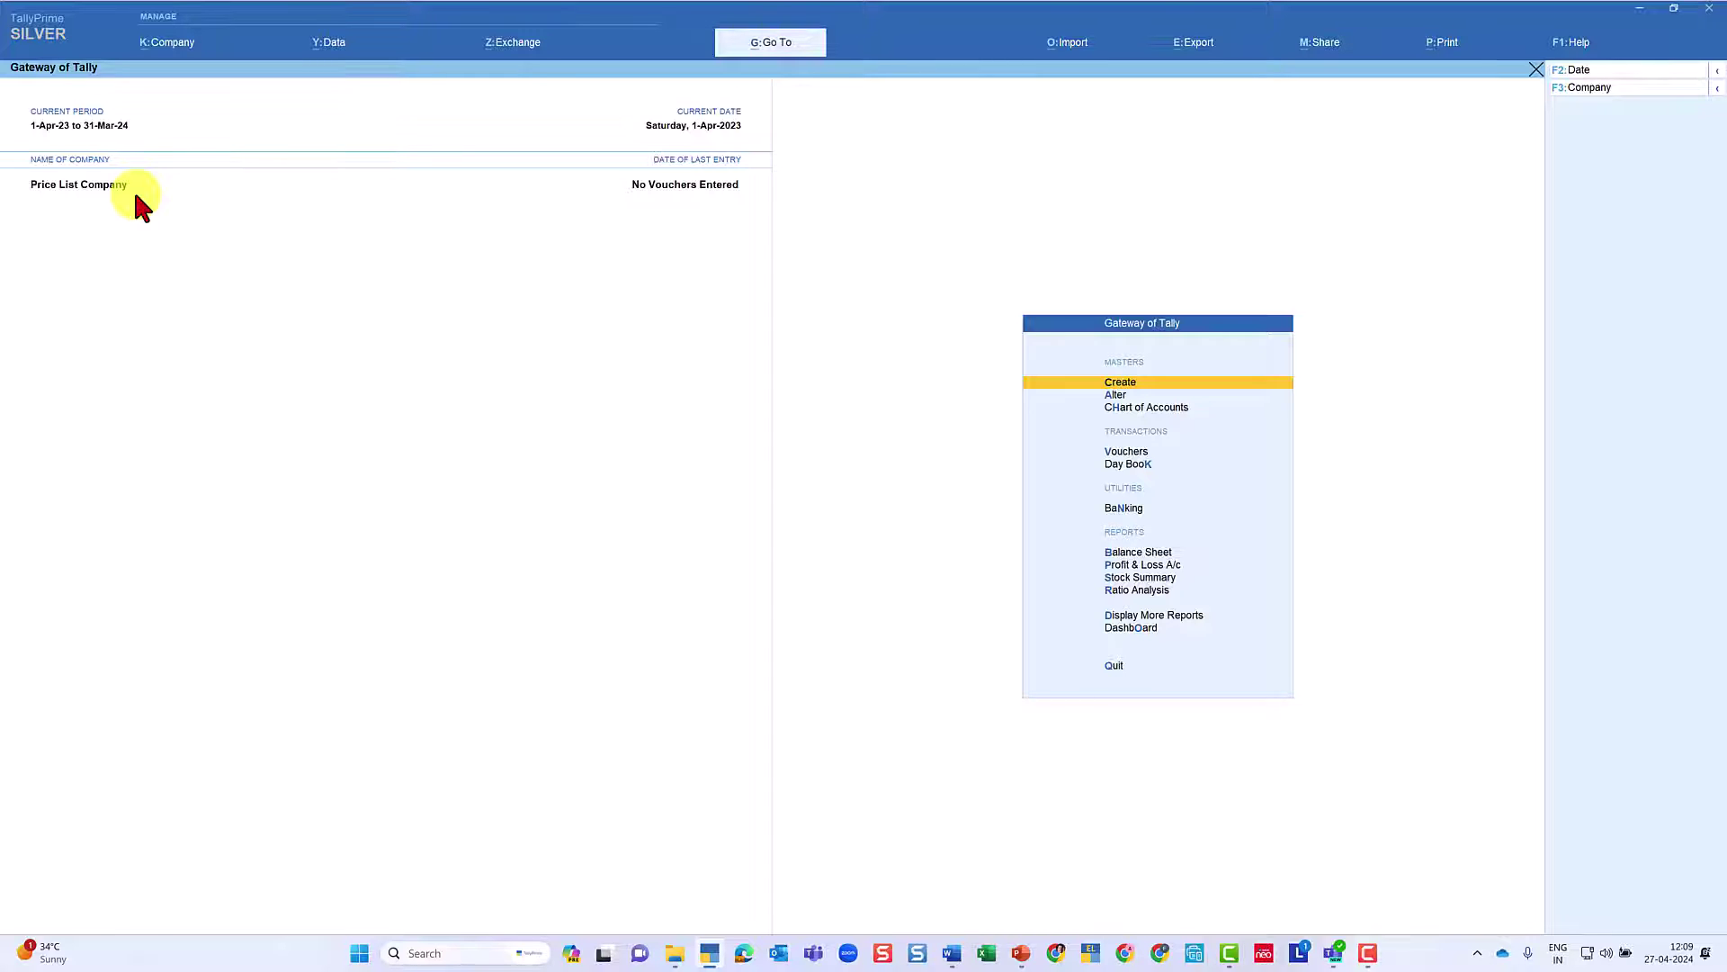
key(F11)
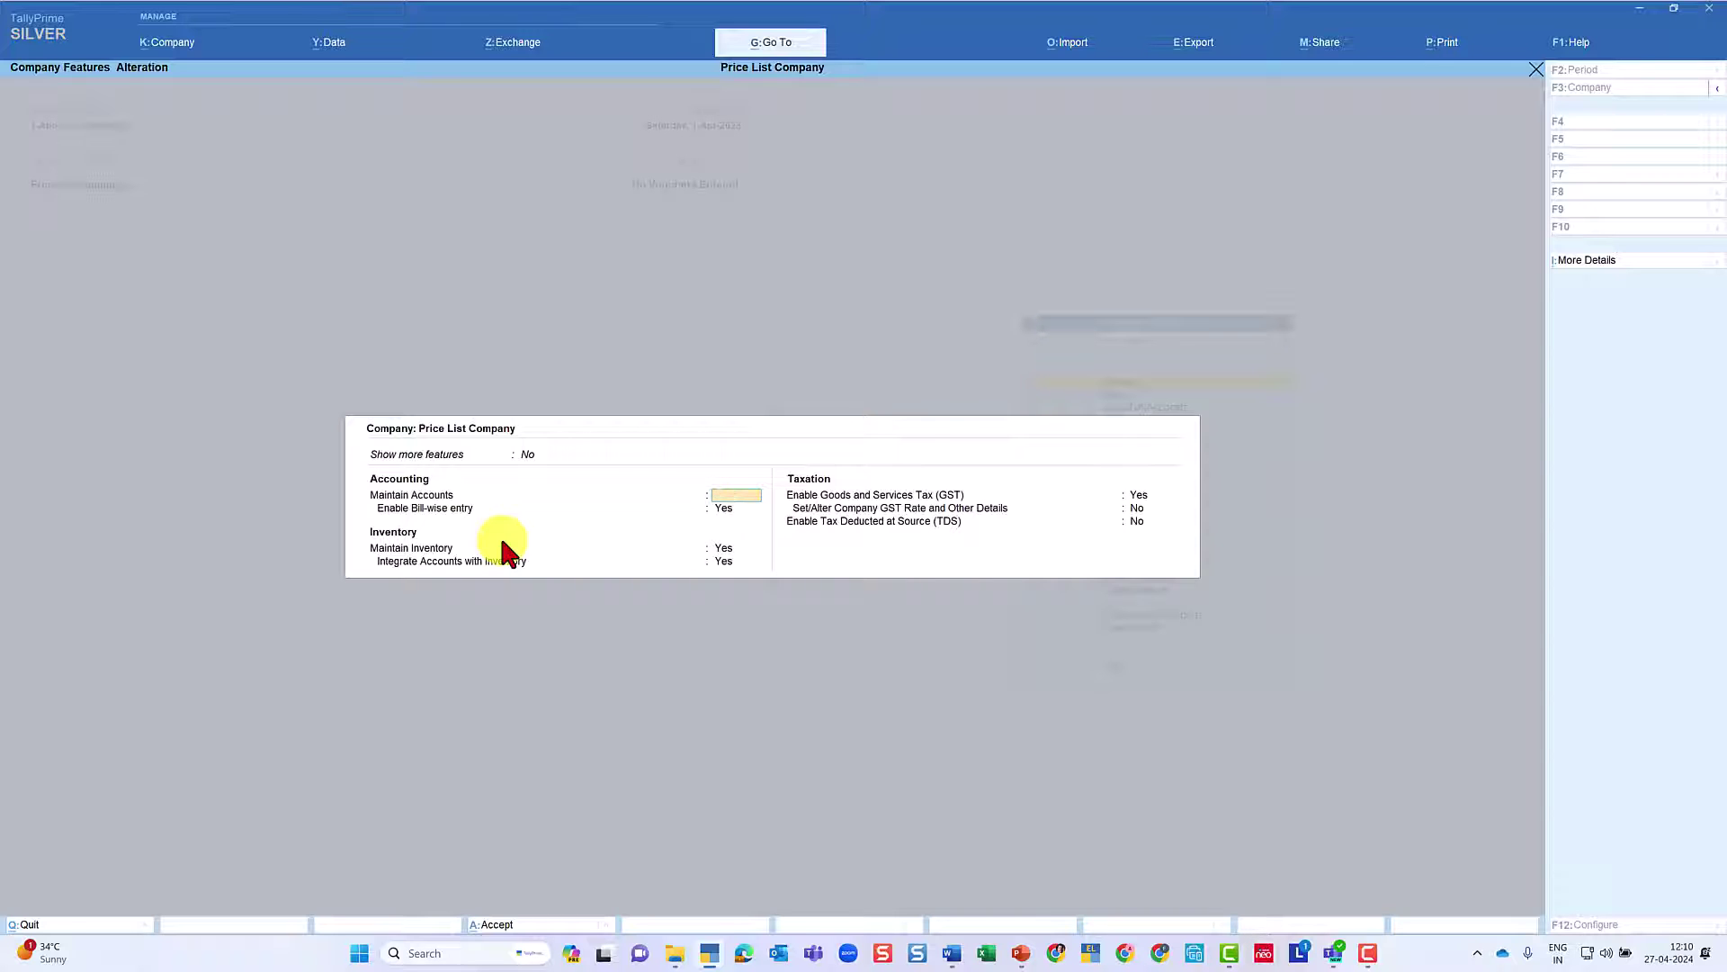
key(ctrl+a)
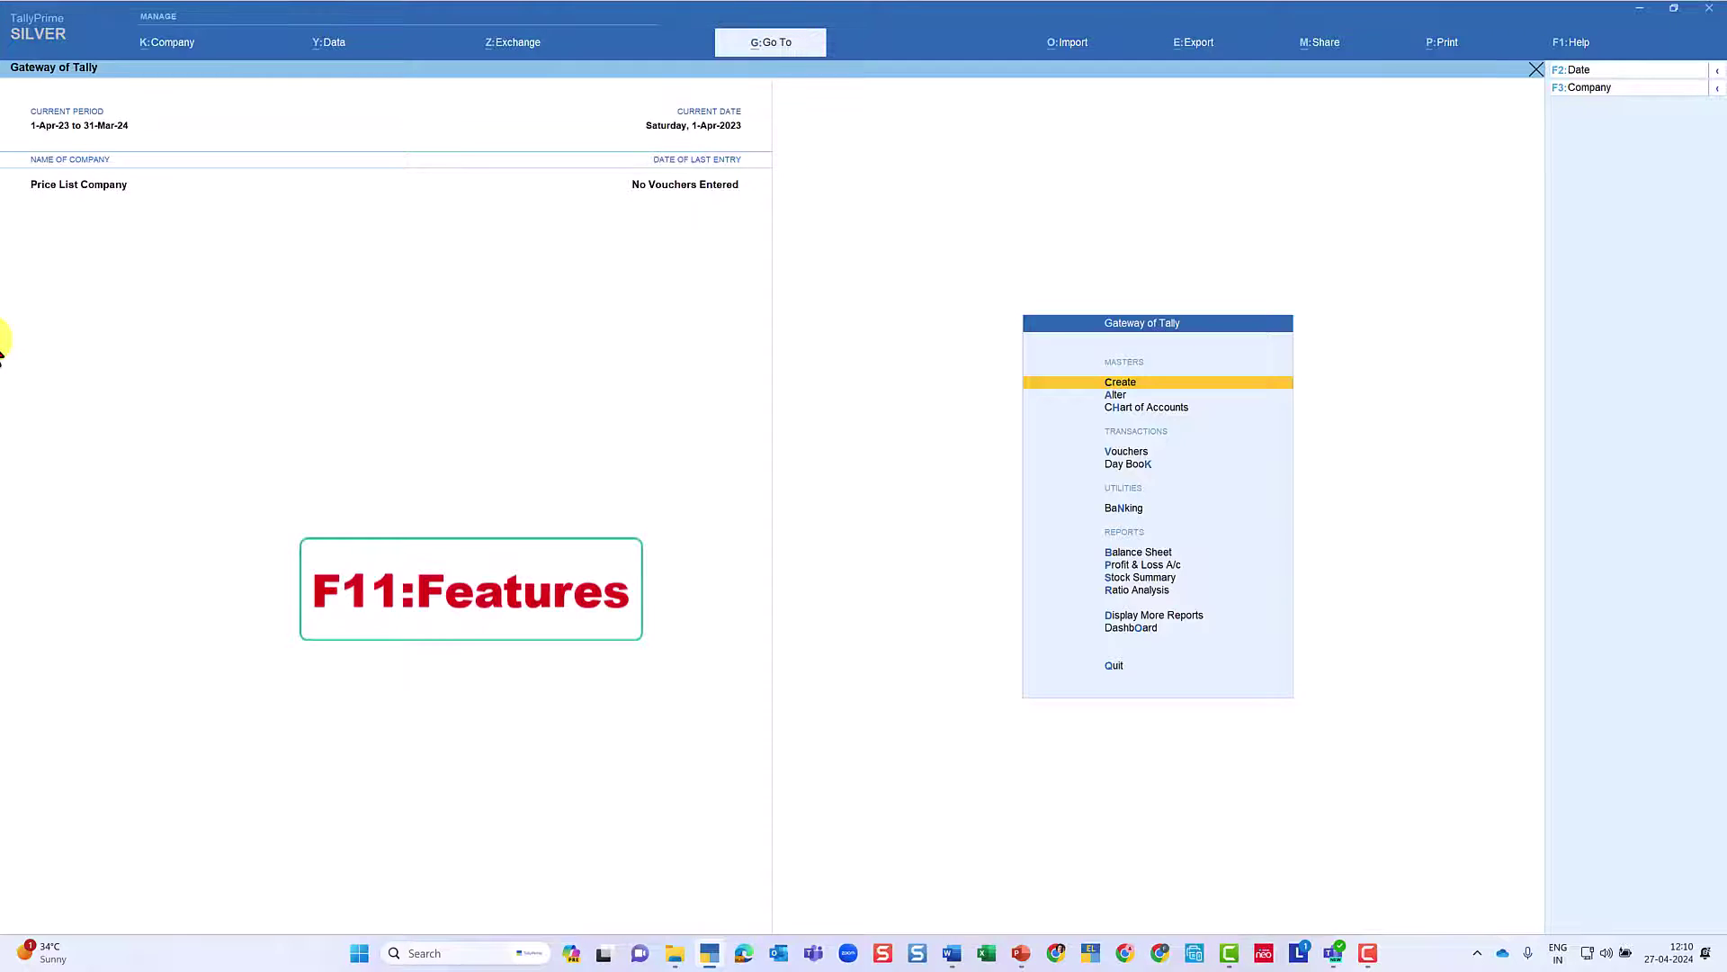
key(F11)
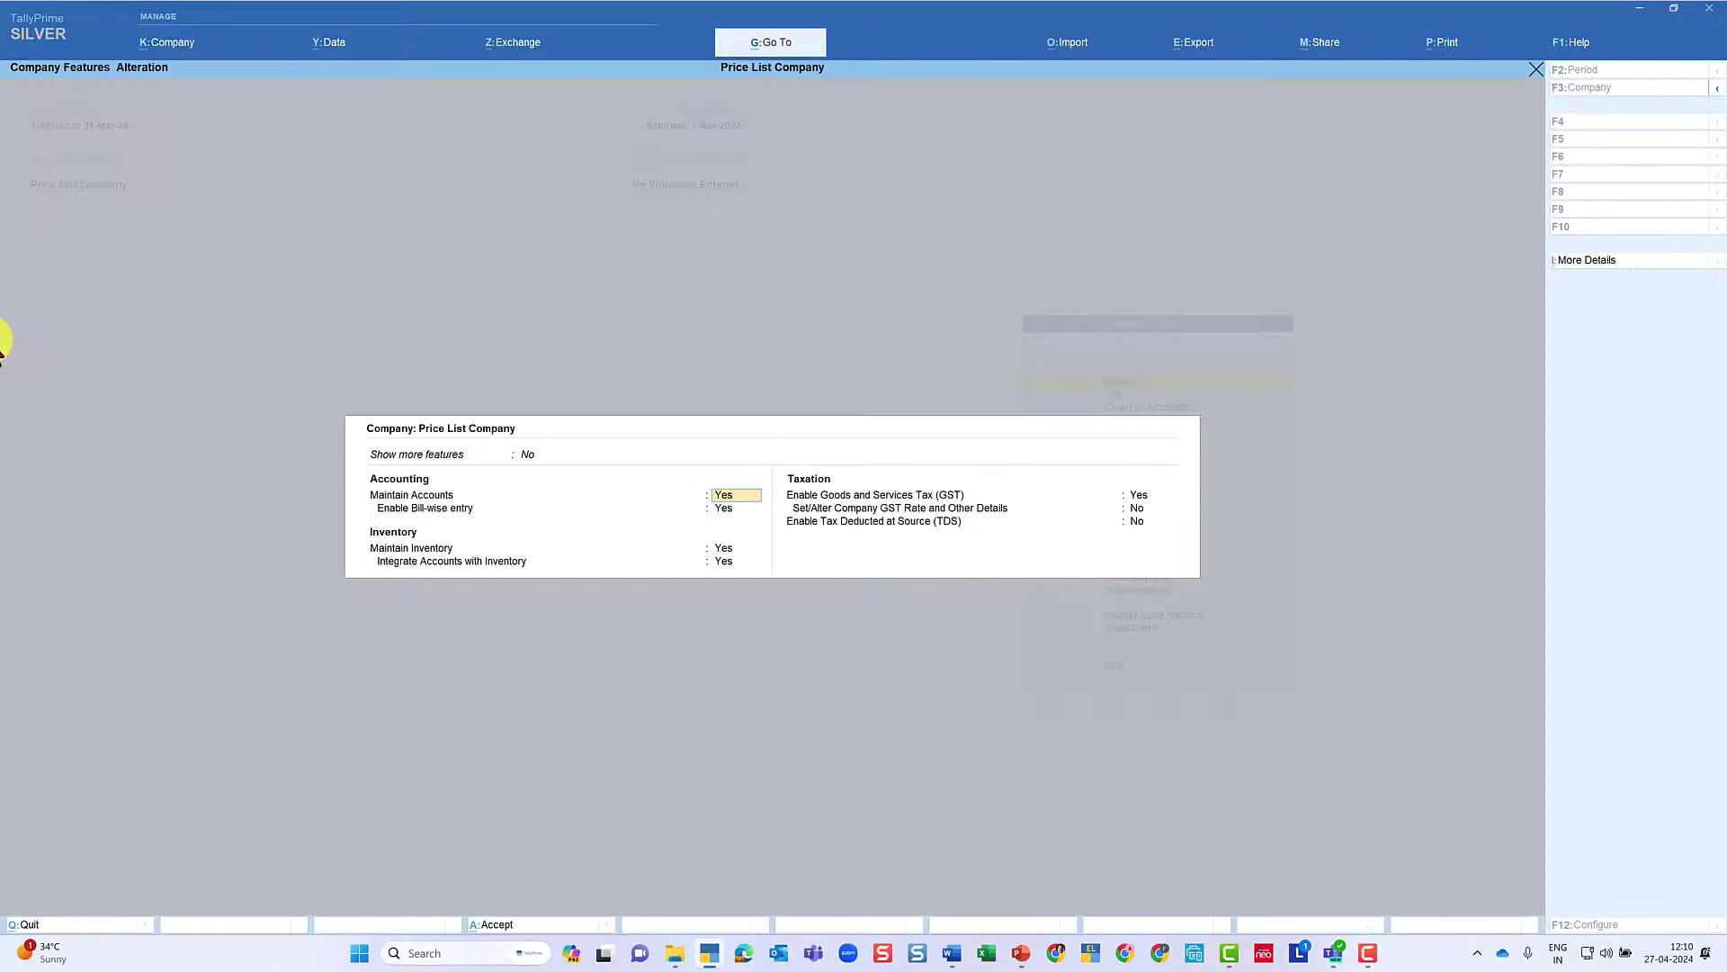
key(Escape)
key(Return)
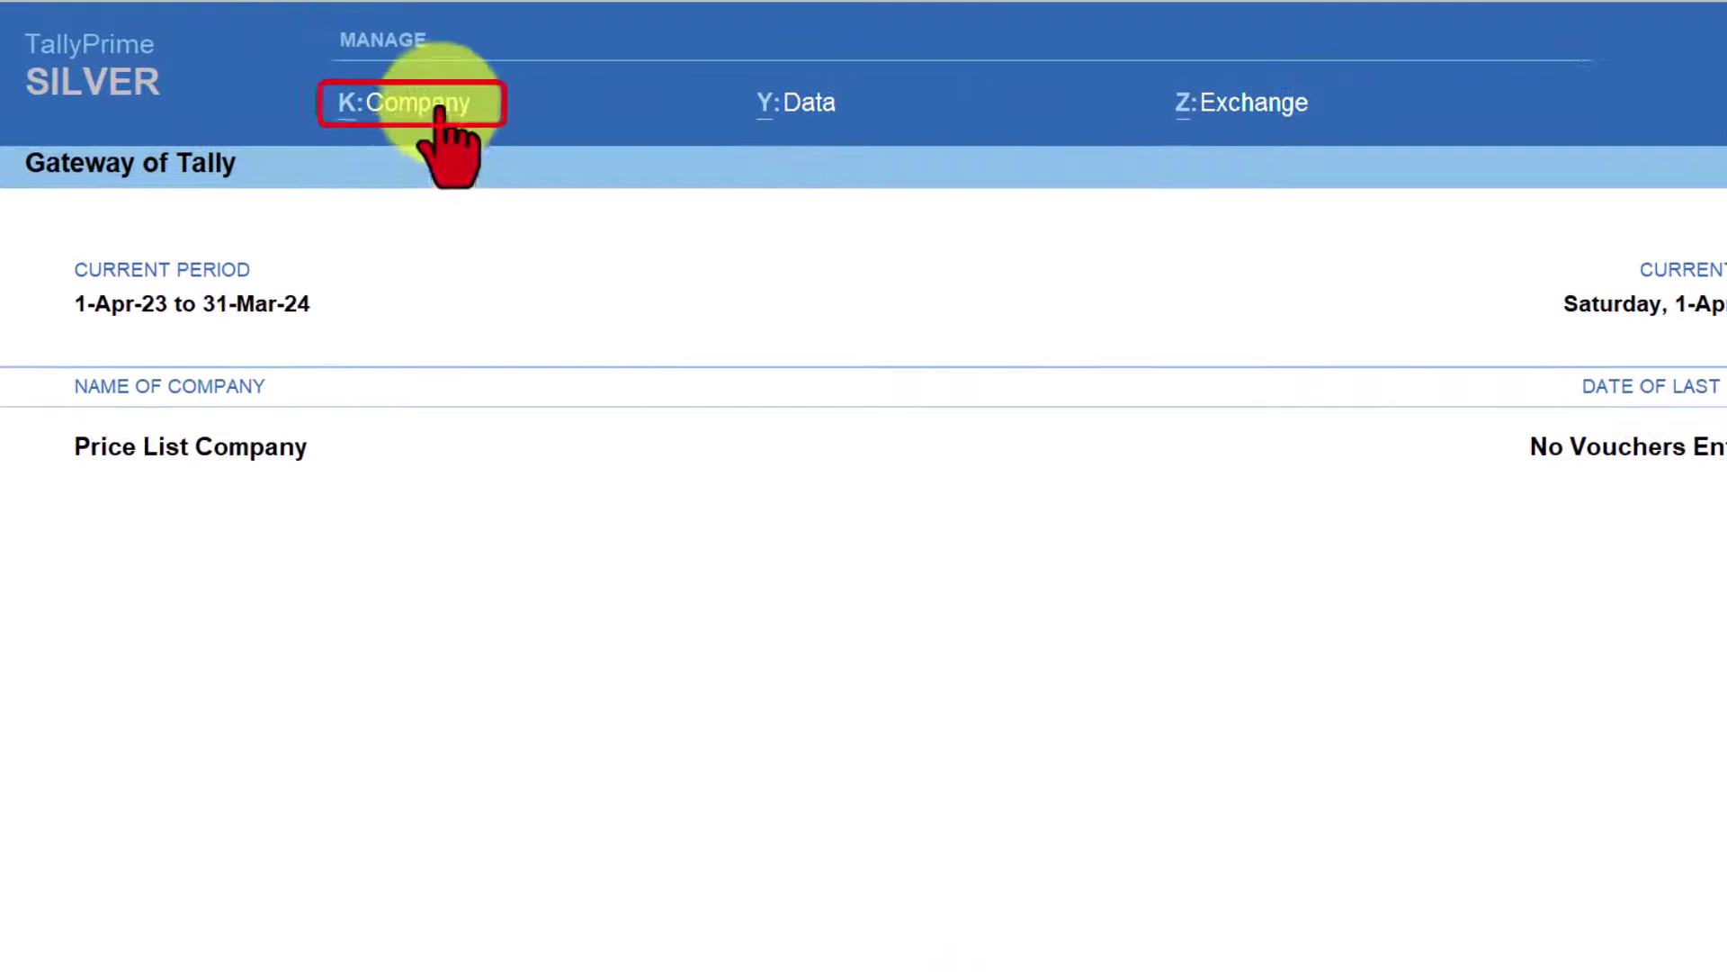
In Company Features, set Show more features and Enable multiple Price Levels to Yes, then save
click(447, 135)
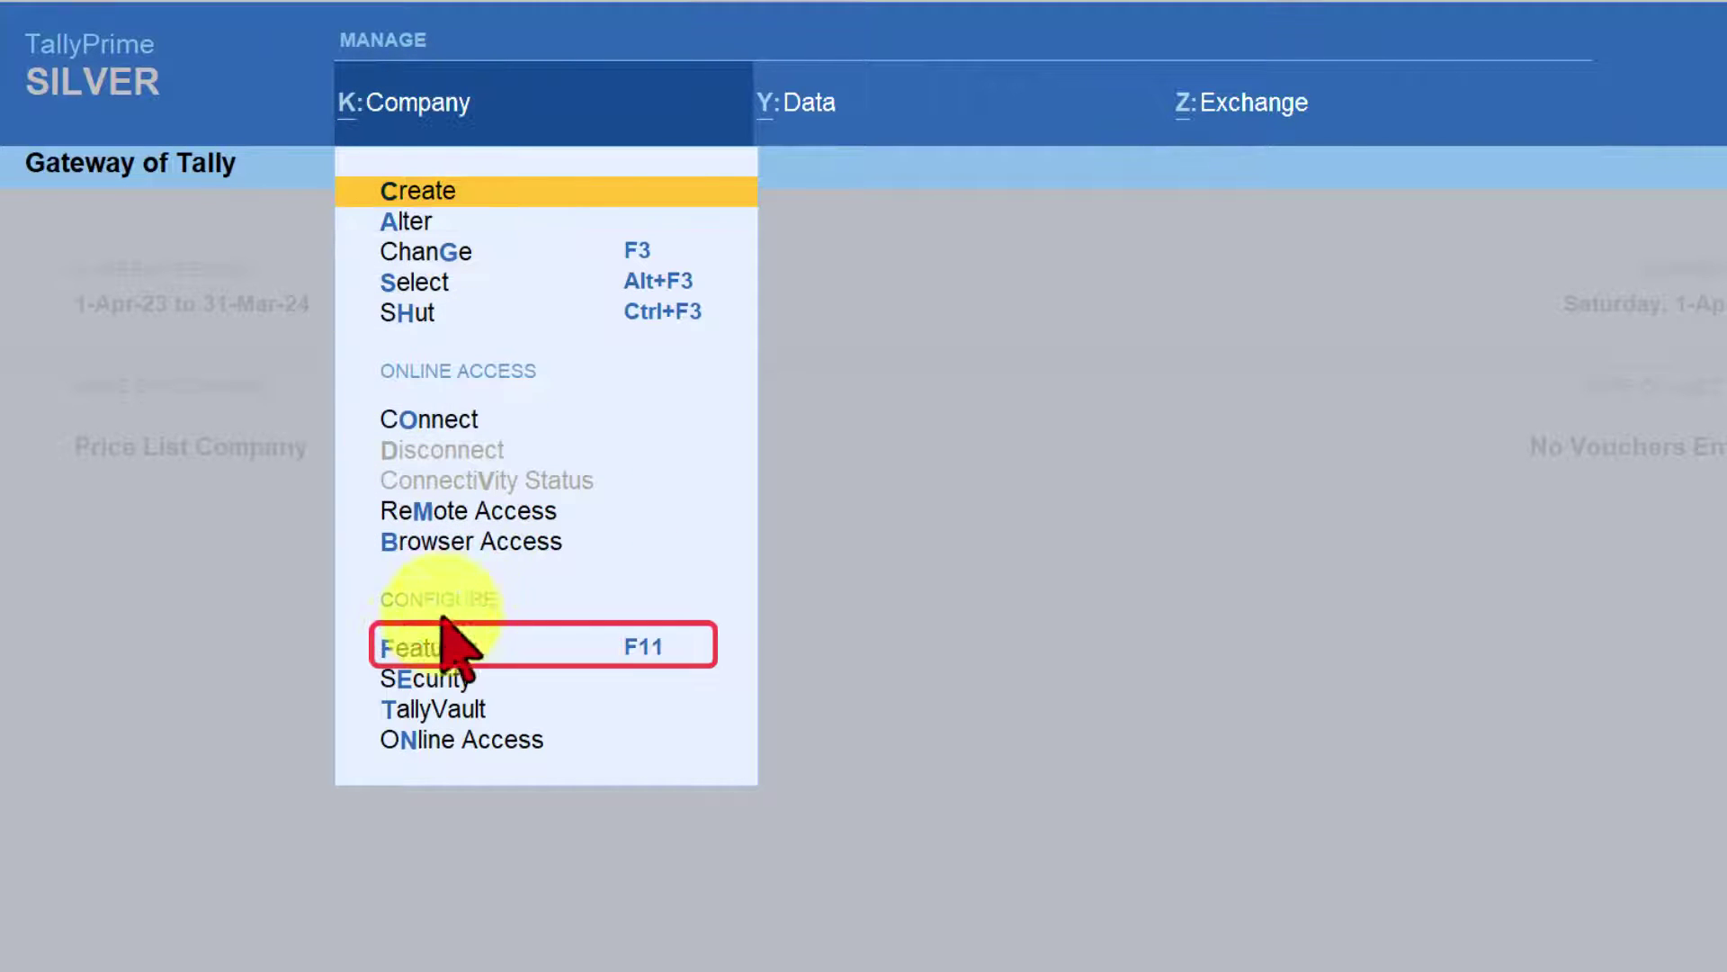
click(463, 650)
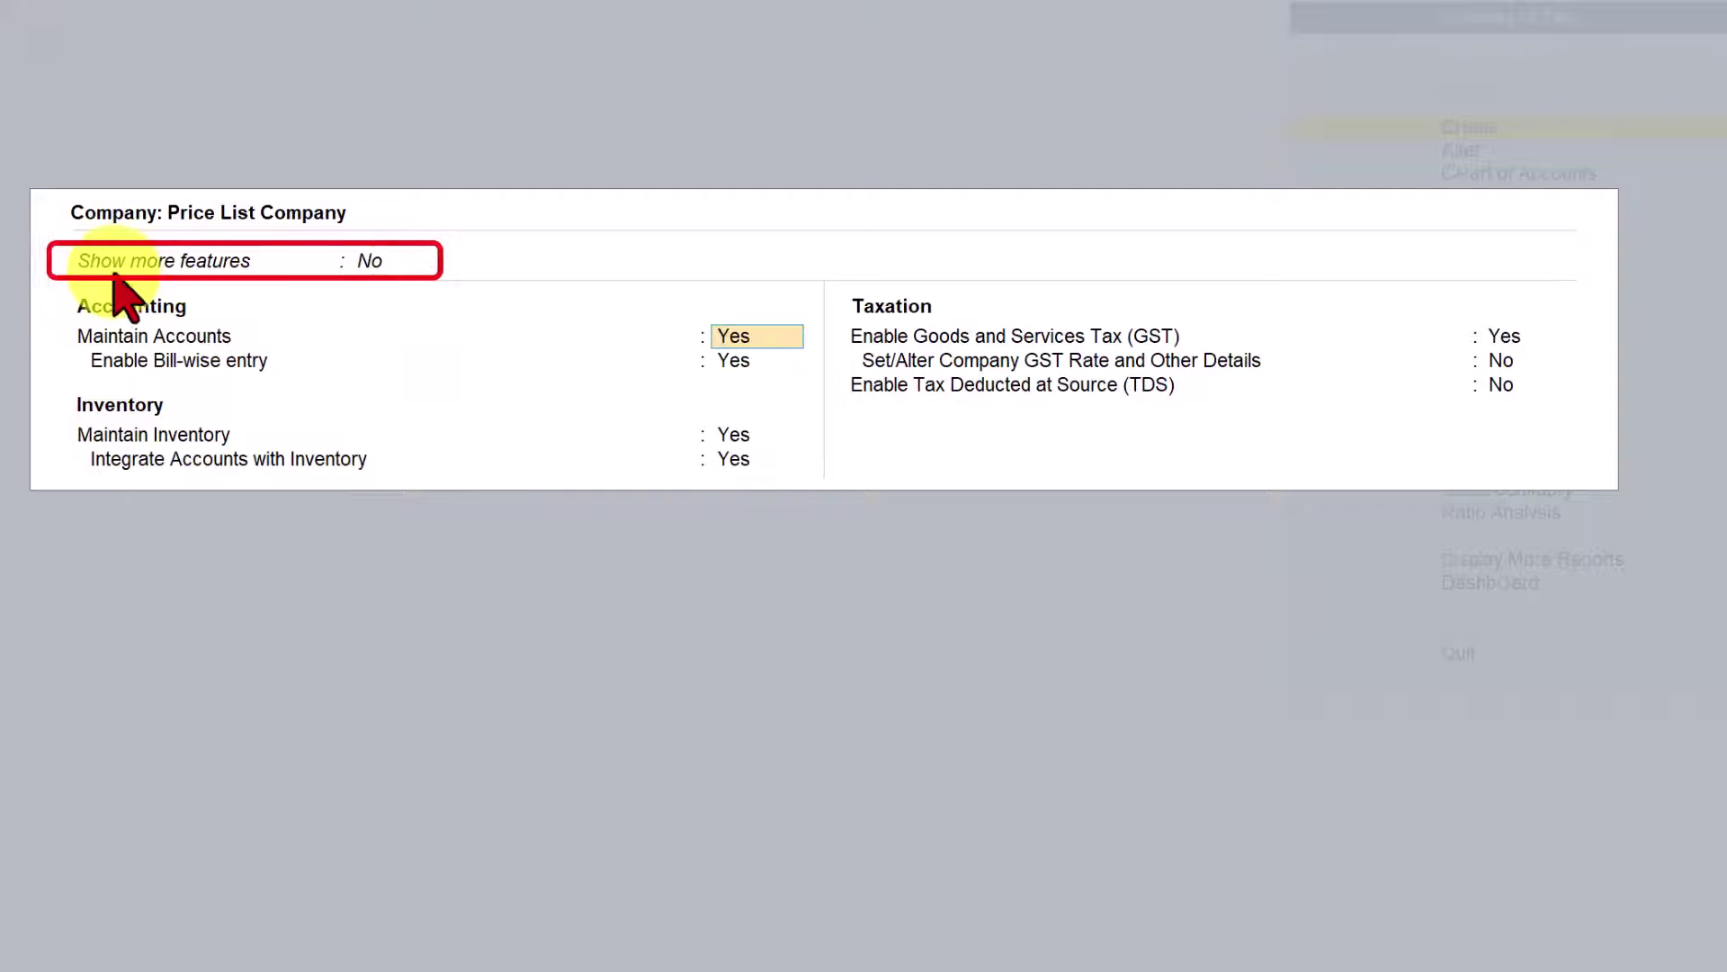
click(370, 261)
key(Down)
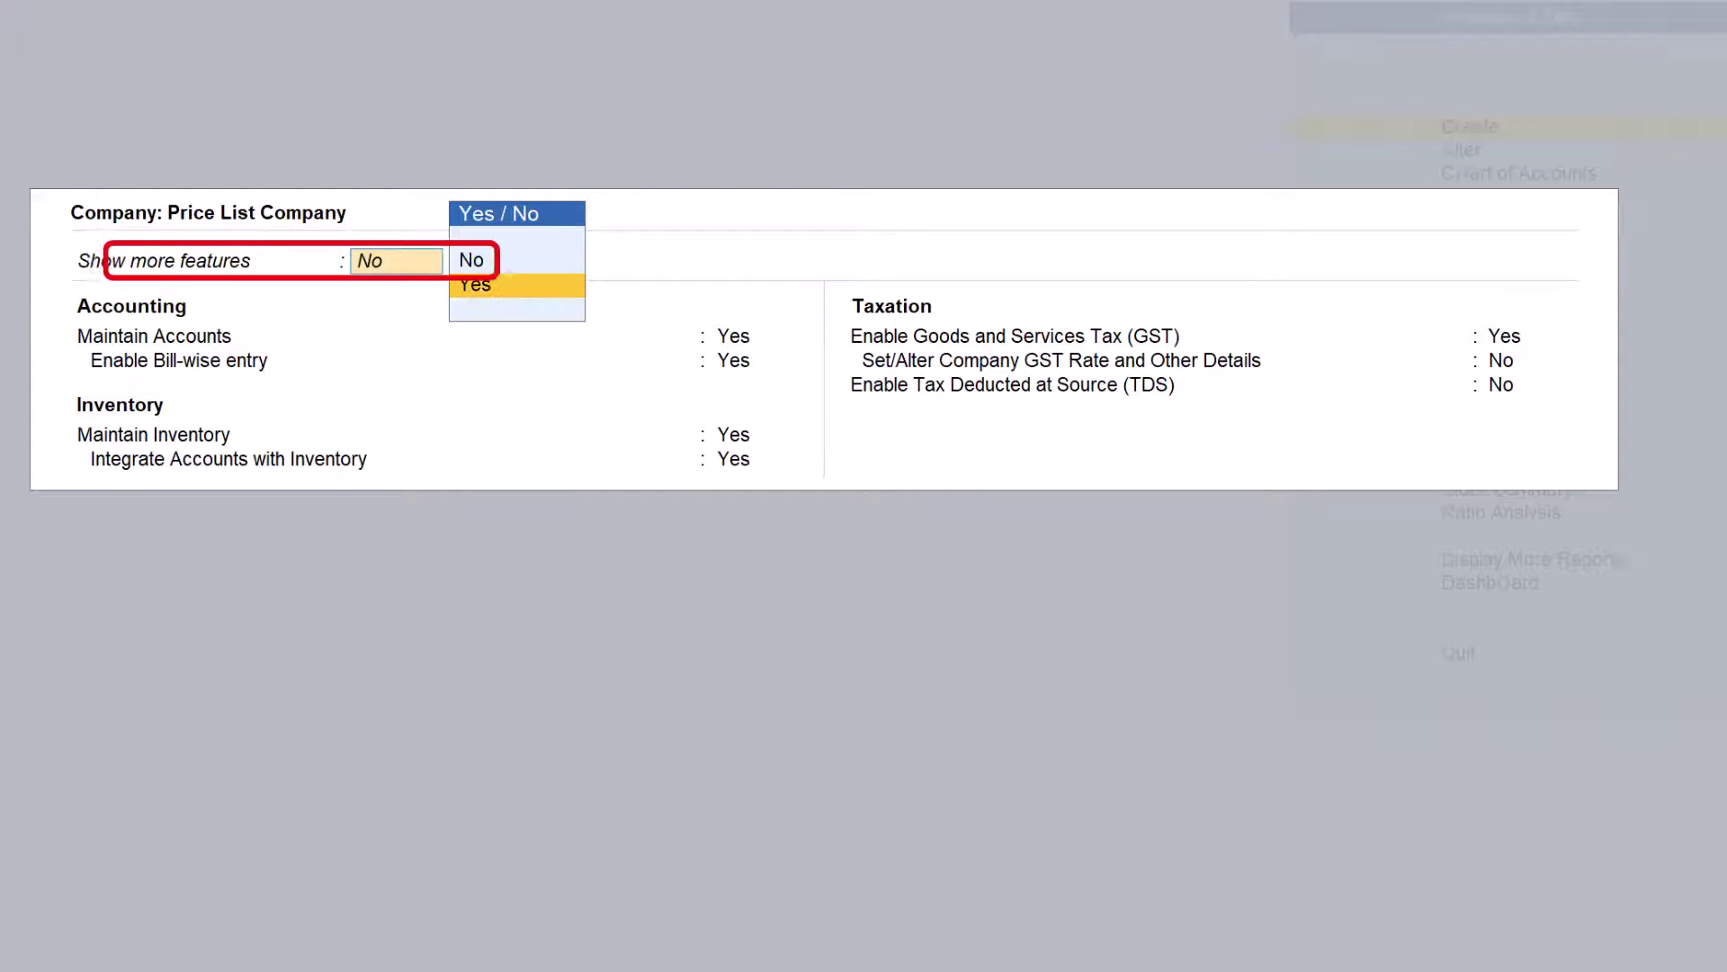
key(Return)
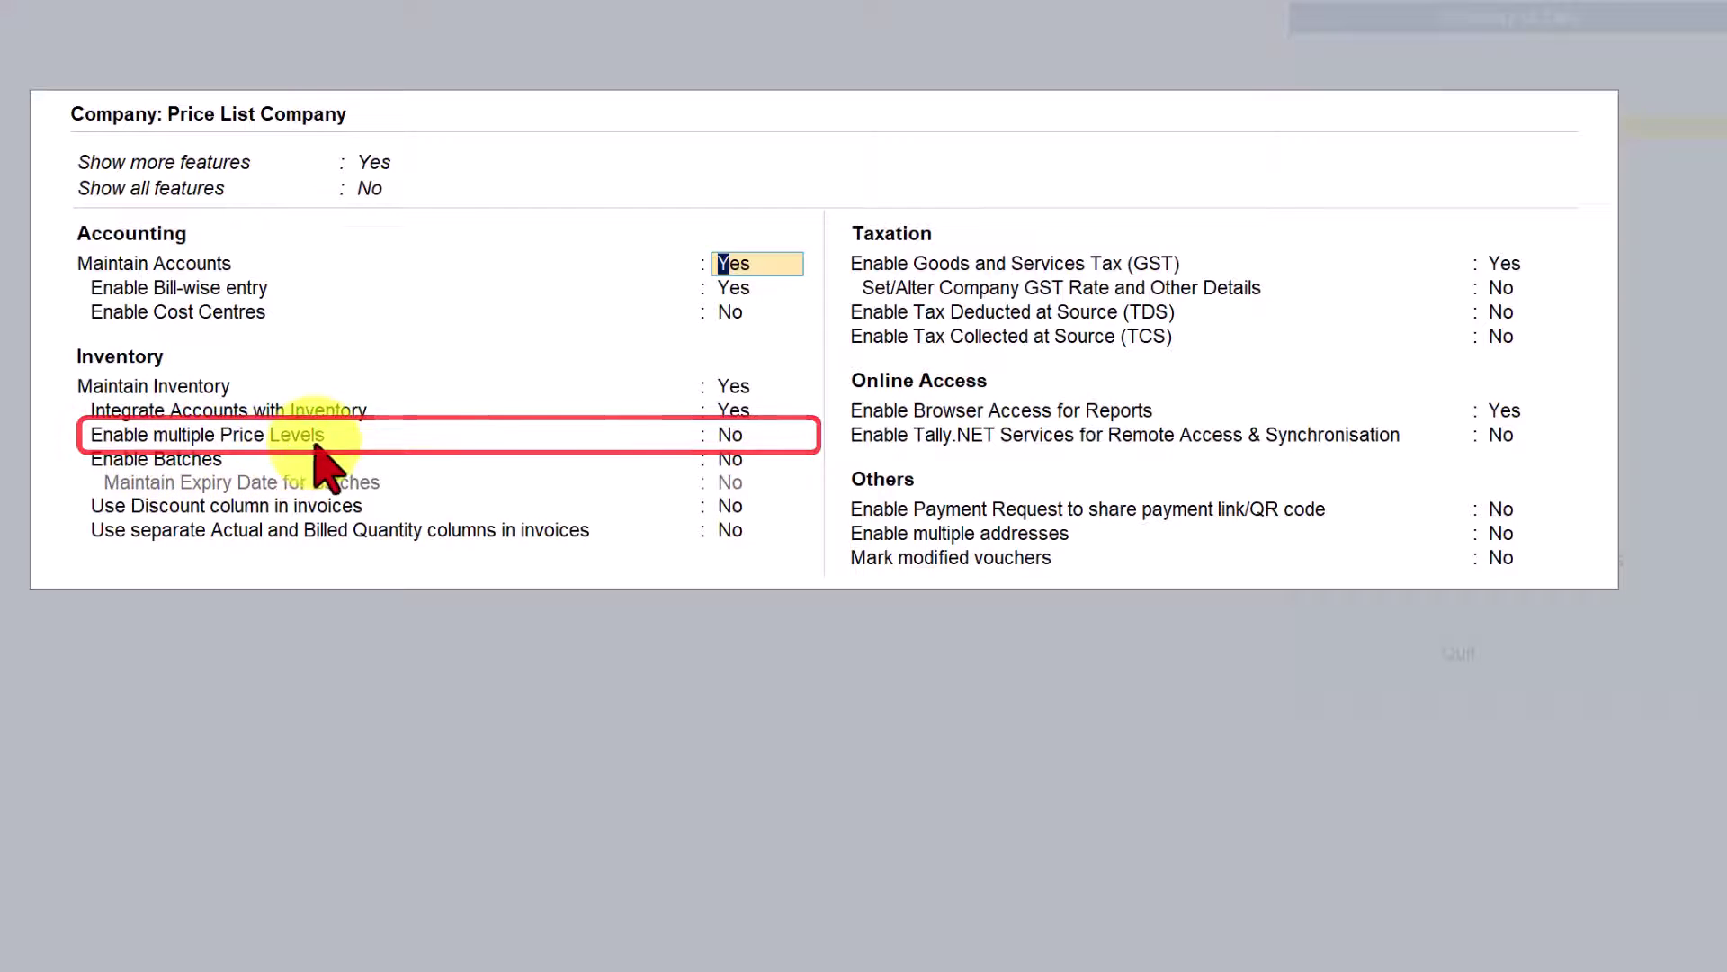
click(728, 437)
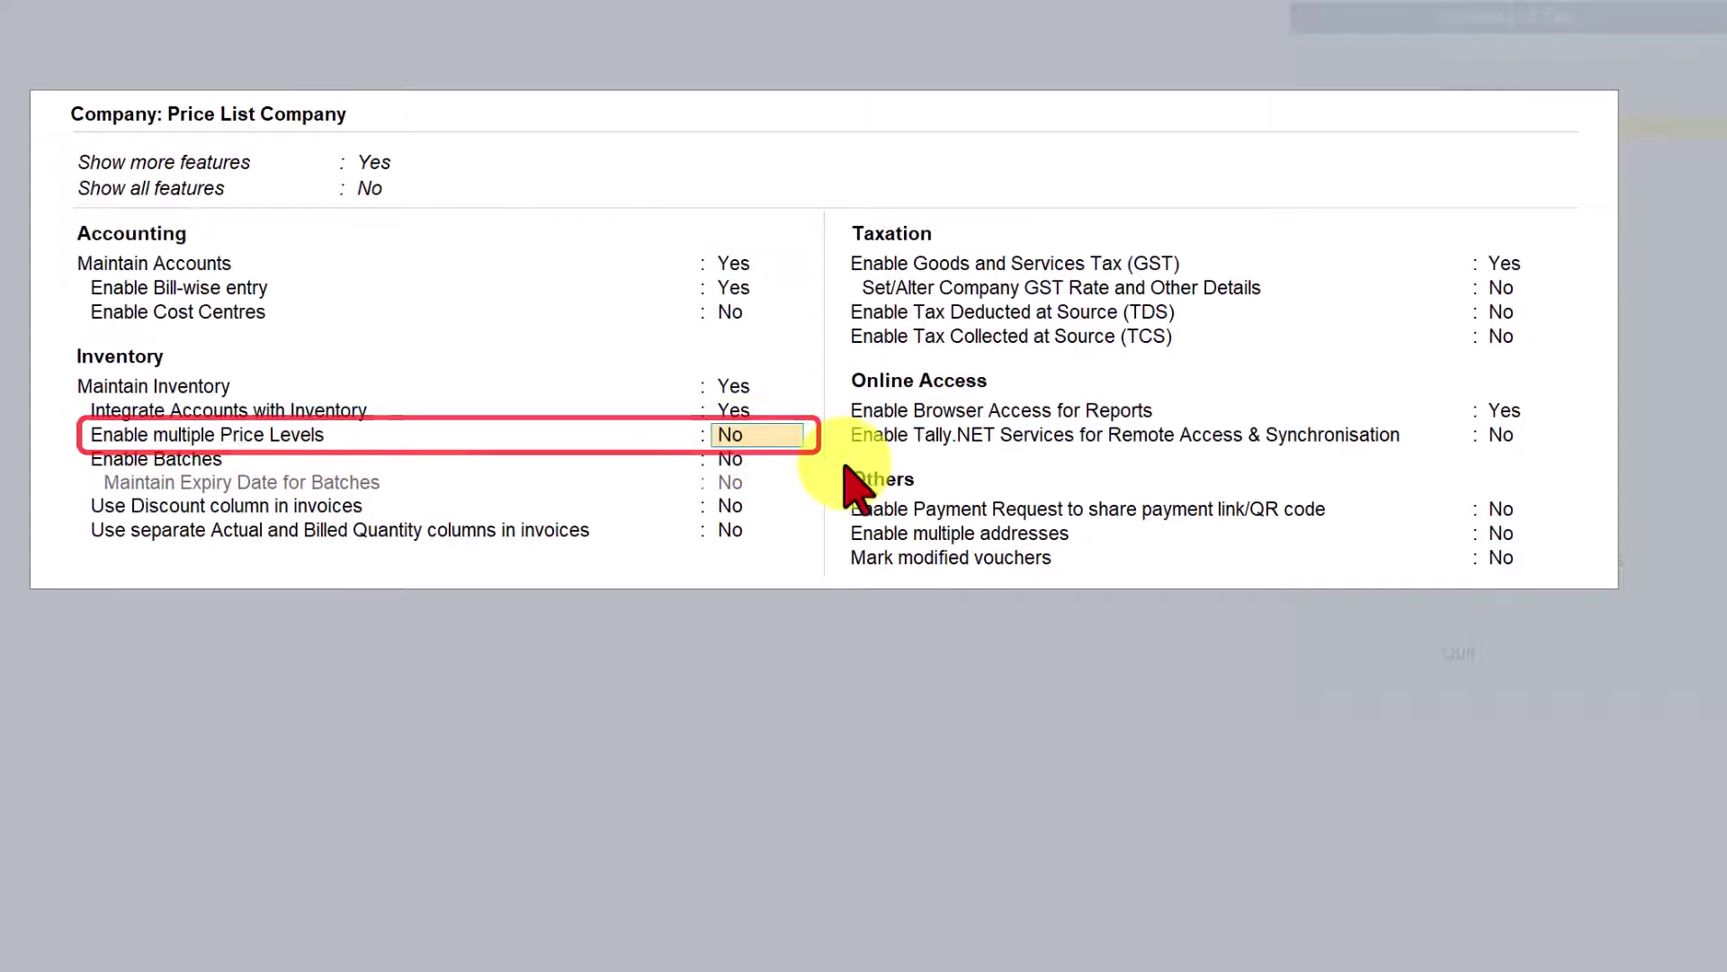
text(y)
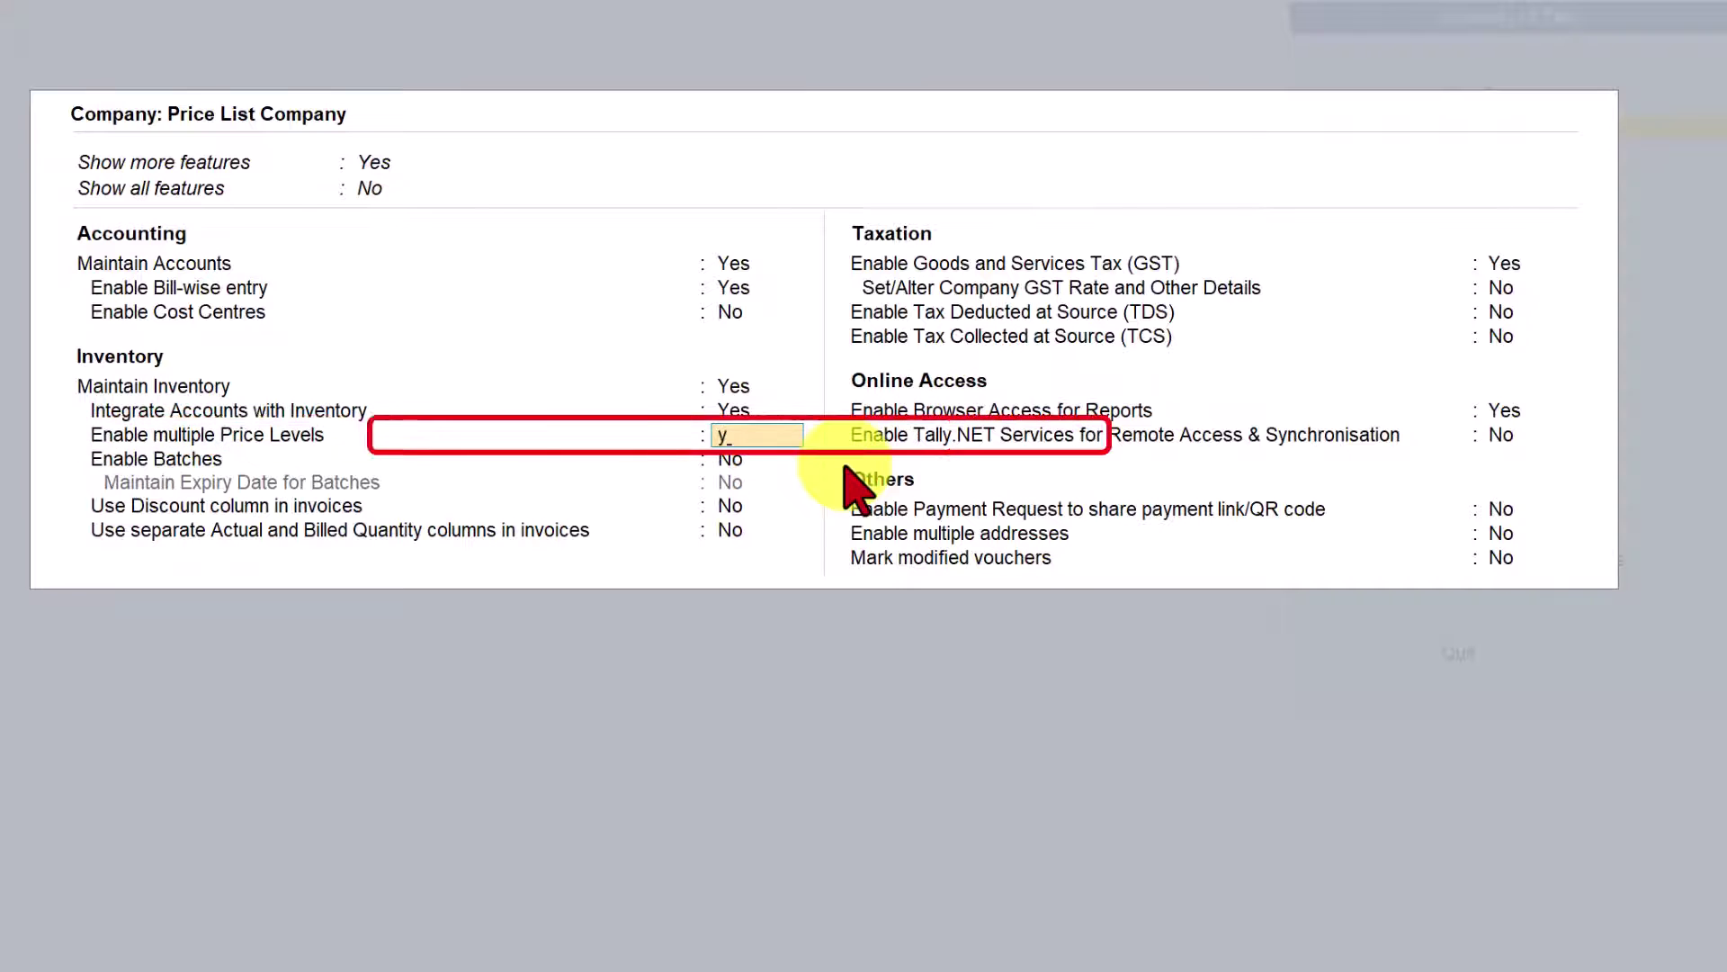
key(Return)
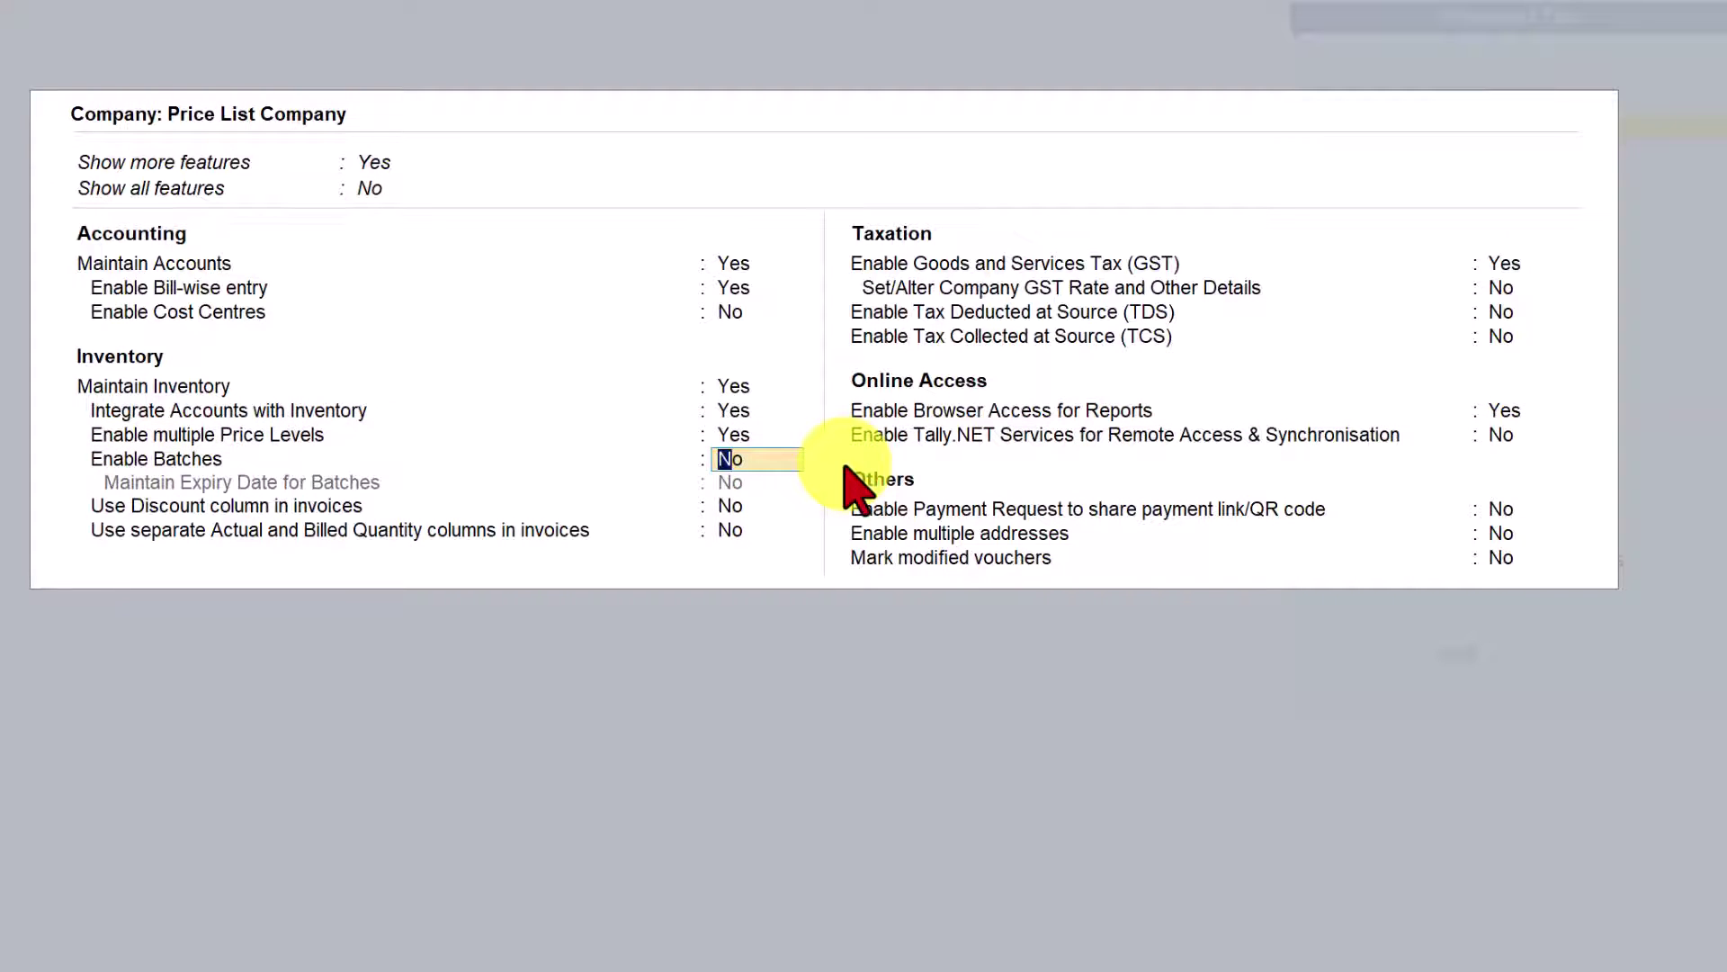
key(ctrl+a)
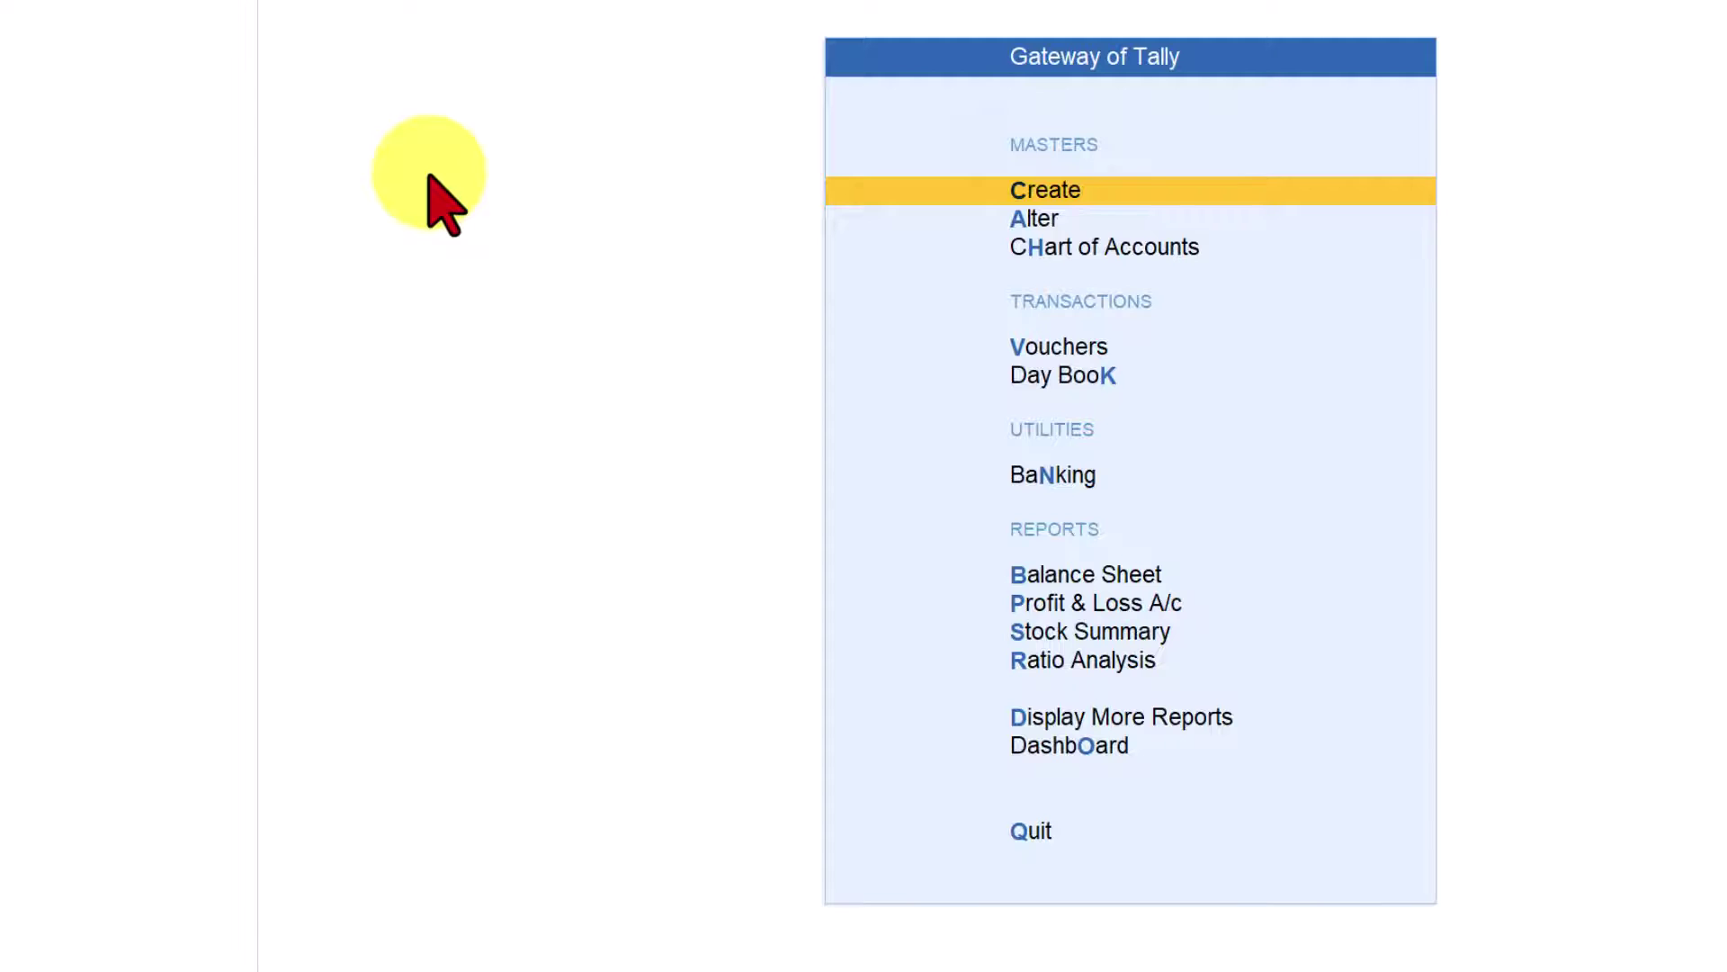
Go to Create and pick Price levels from the List of Masters
key(Return)
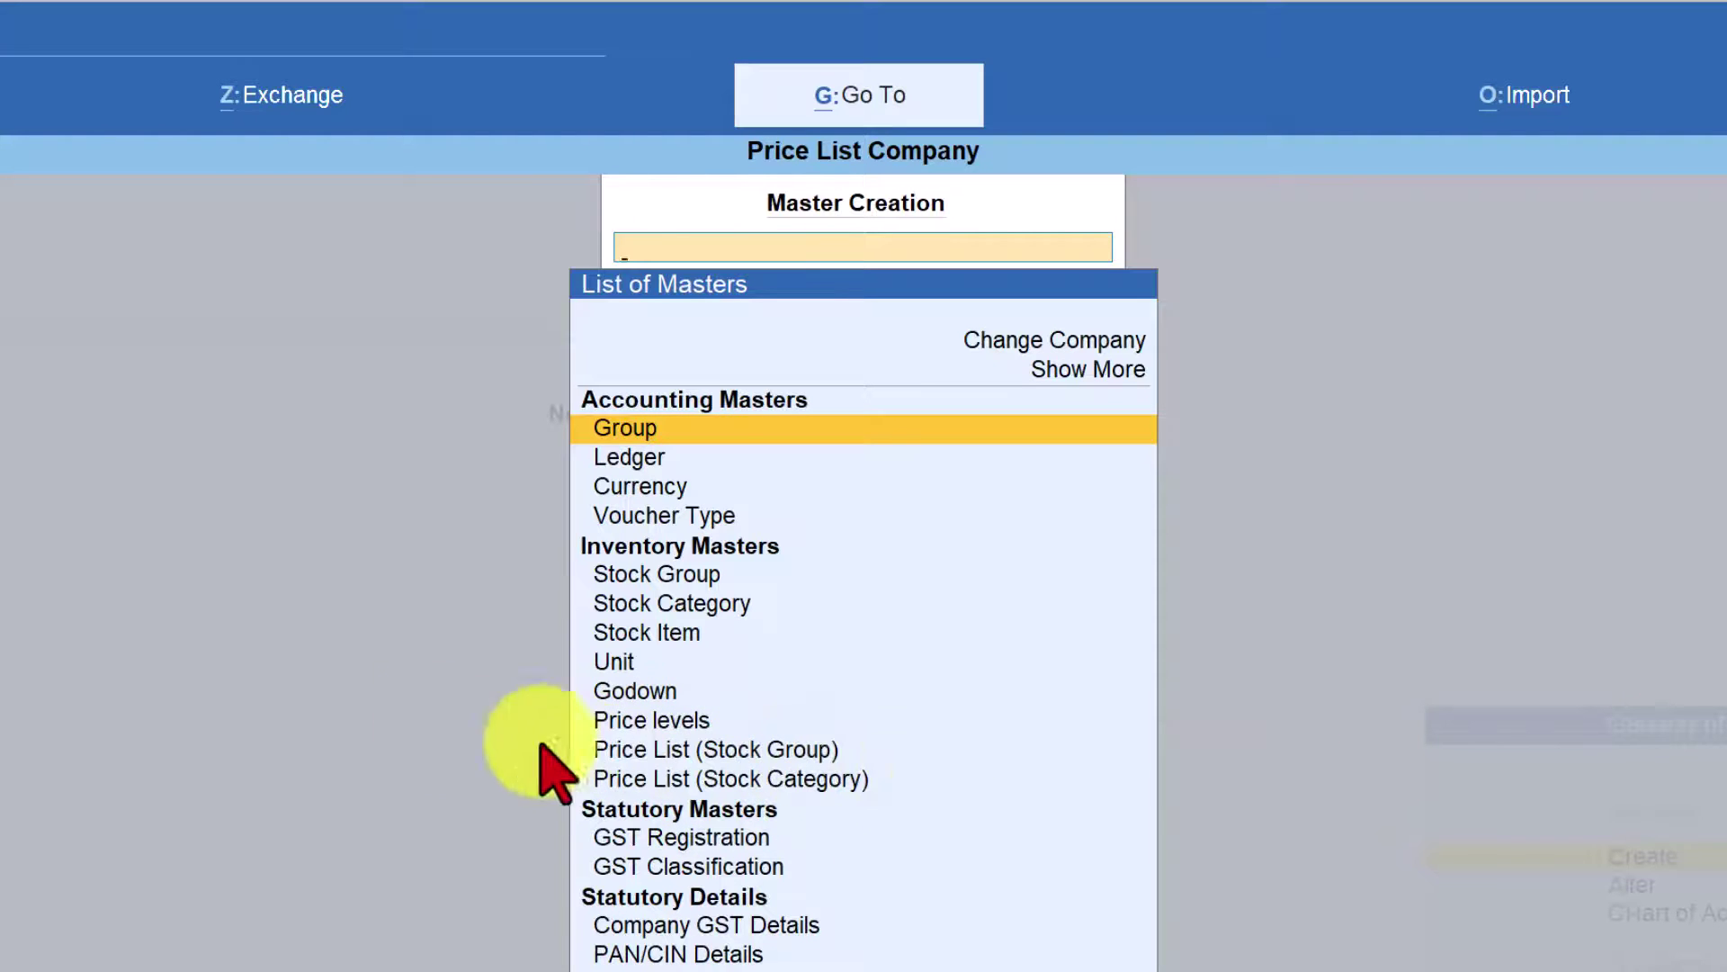
key(Down)
key(Down)
key(Down)
key(Down)
key(Down)
key(Down)
key(Down)
key(Down)
key(Down)
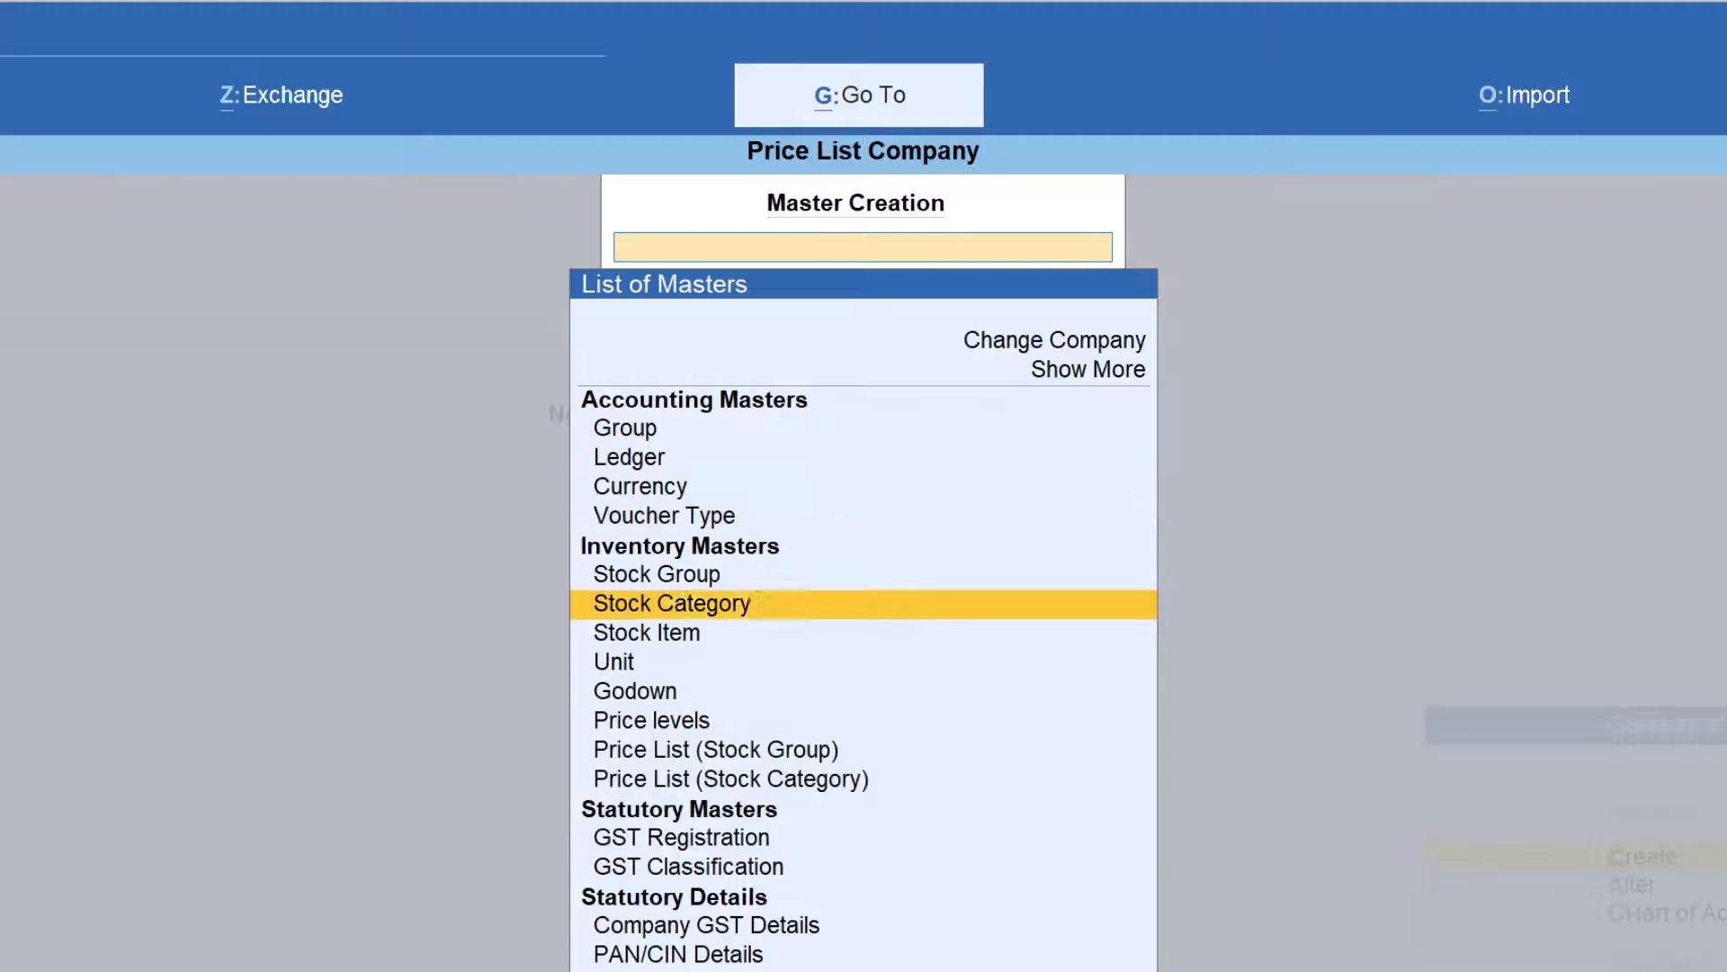
key(Return)
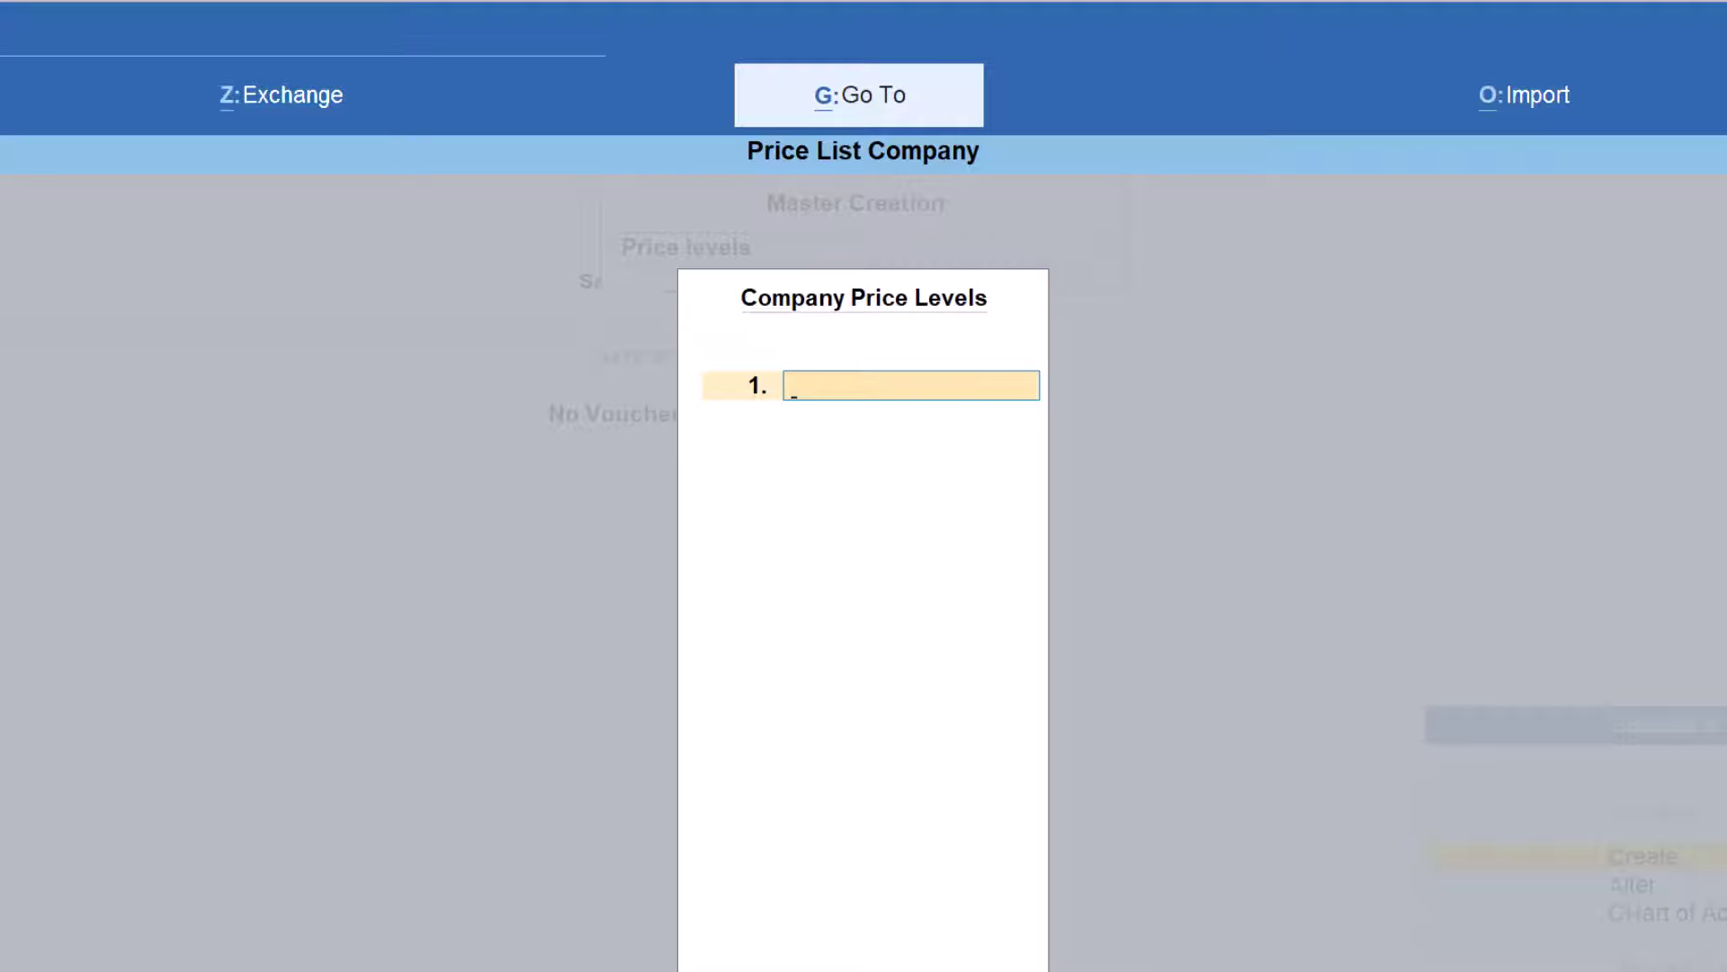
Enter Wholesale and Retail as the two company price levels and save them
text(Wholesale)
key(Return)
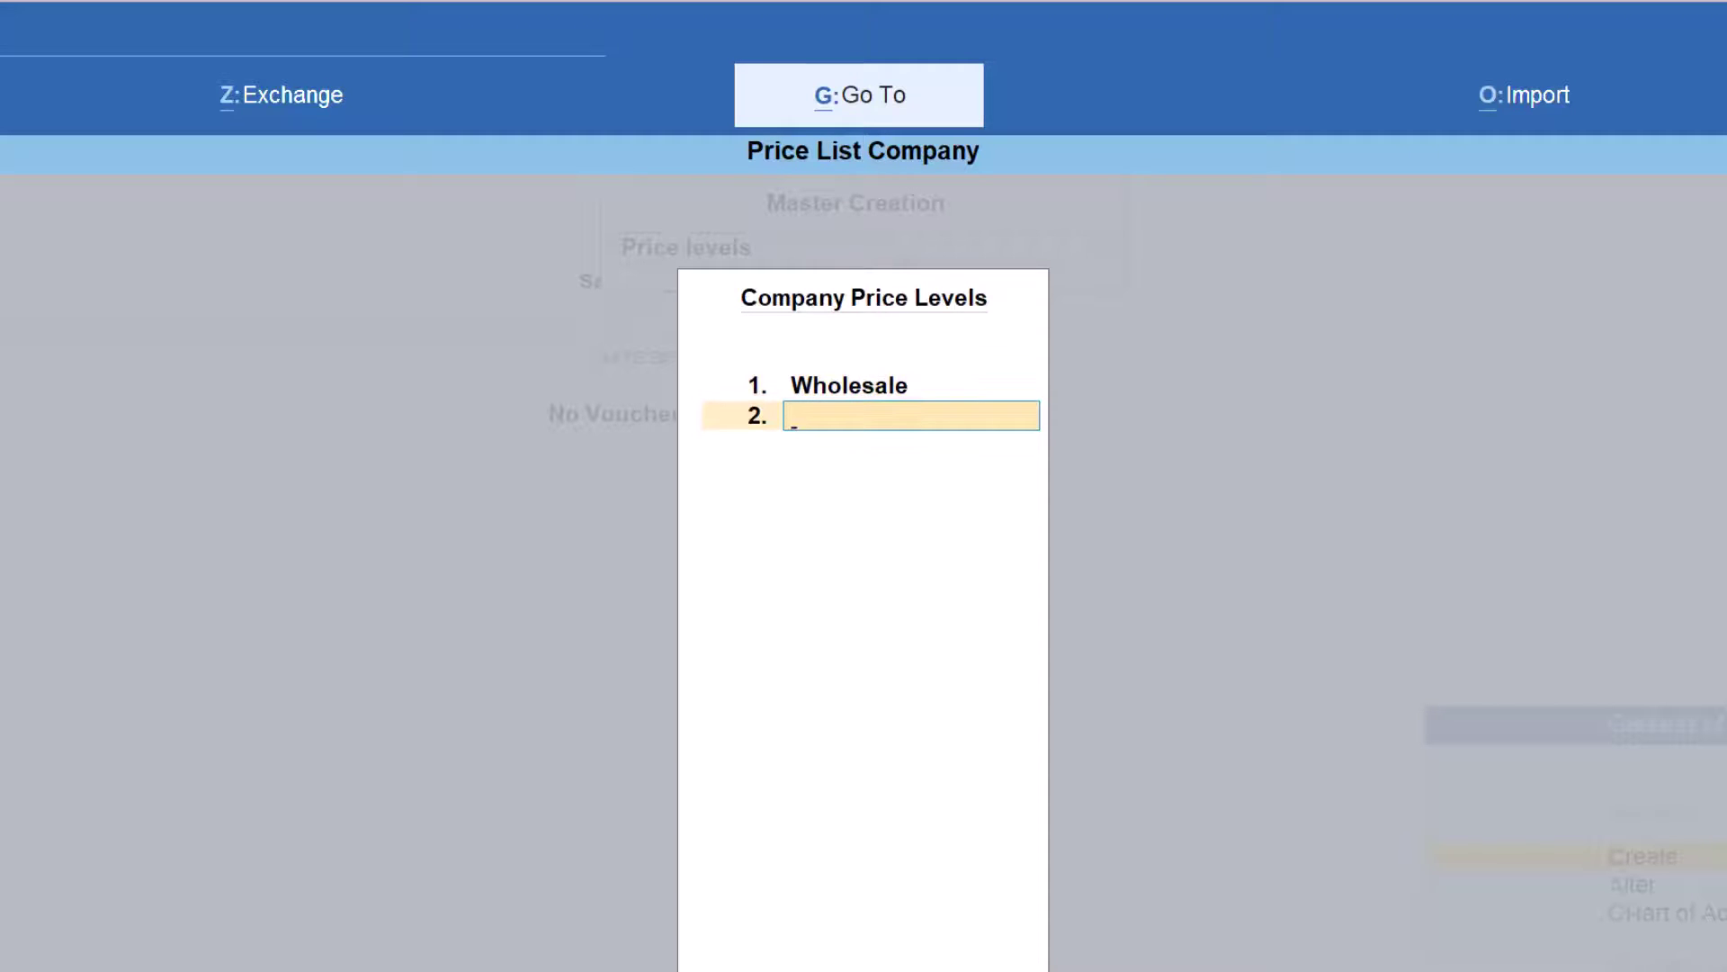
text(Retail)
key(Return)
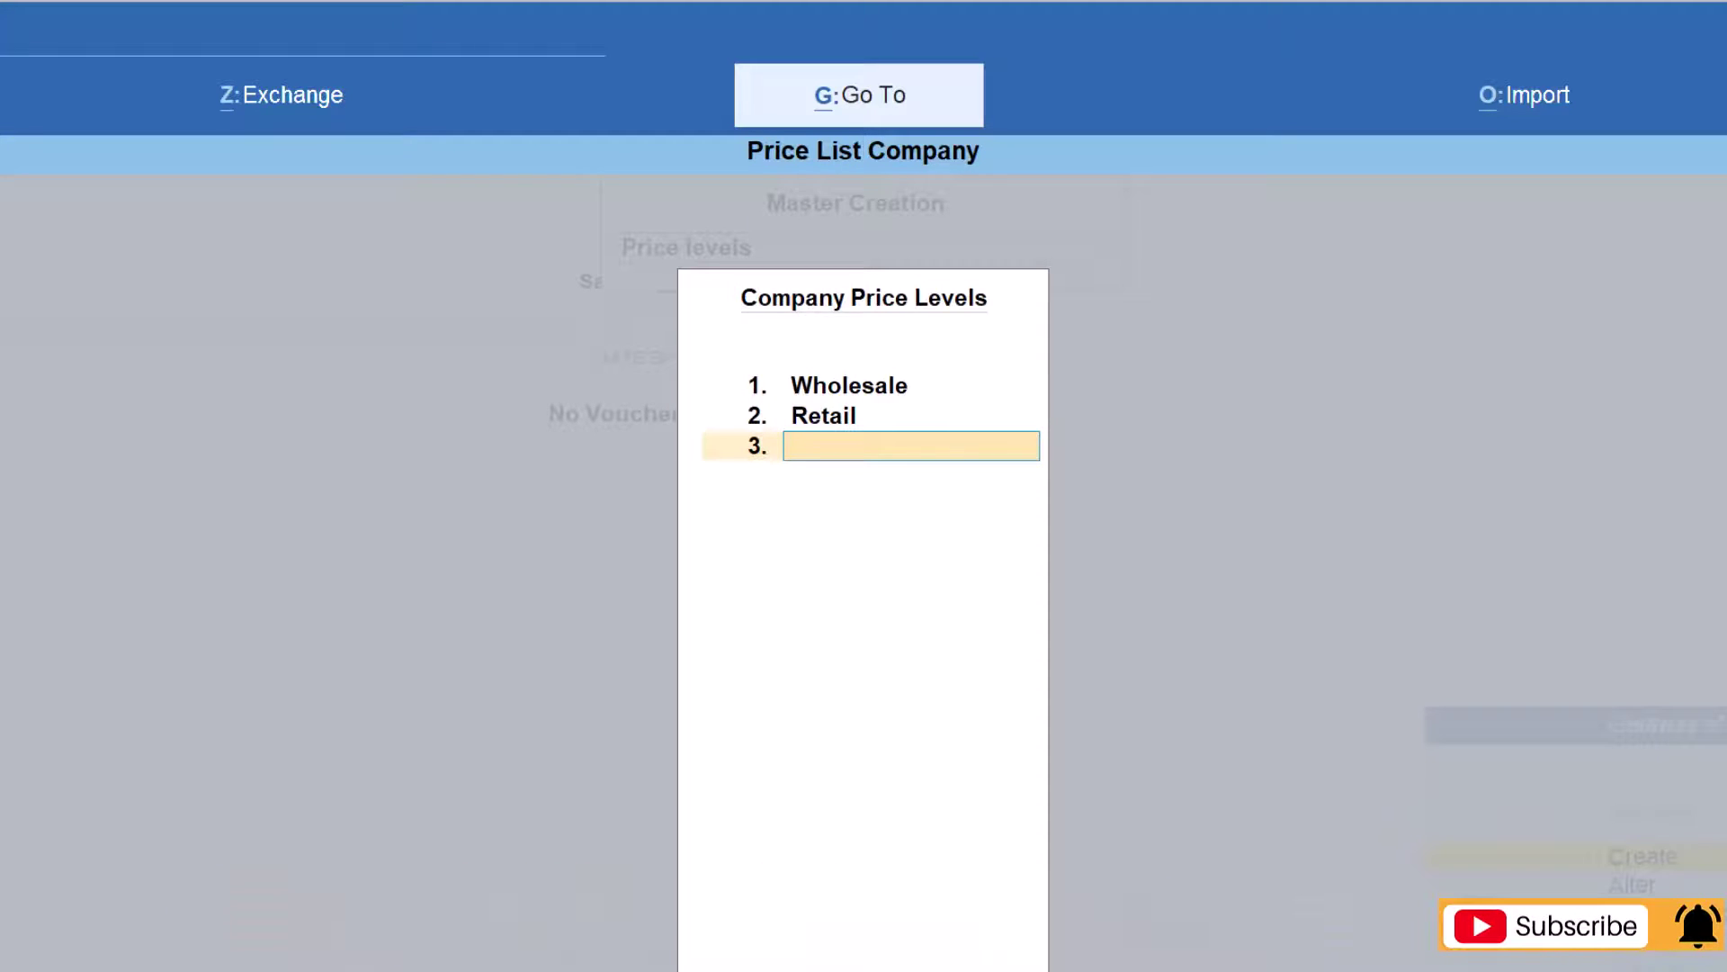
key(Return)
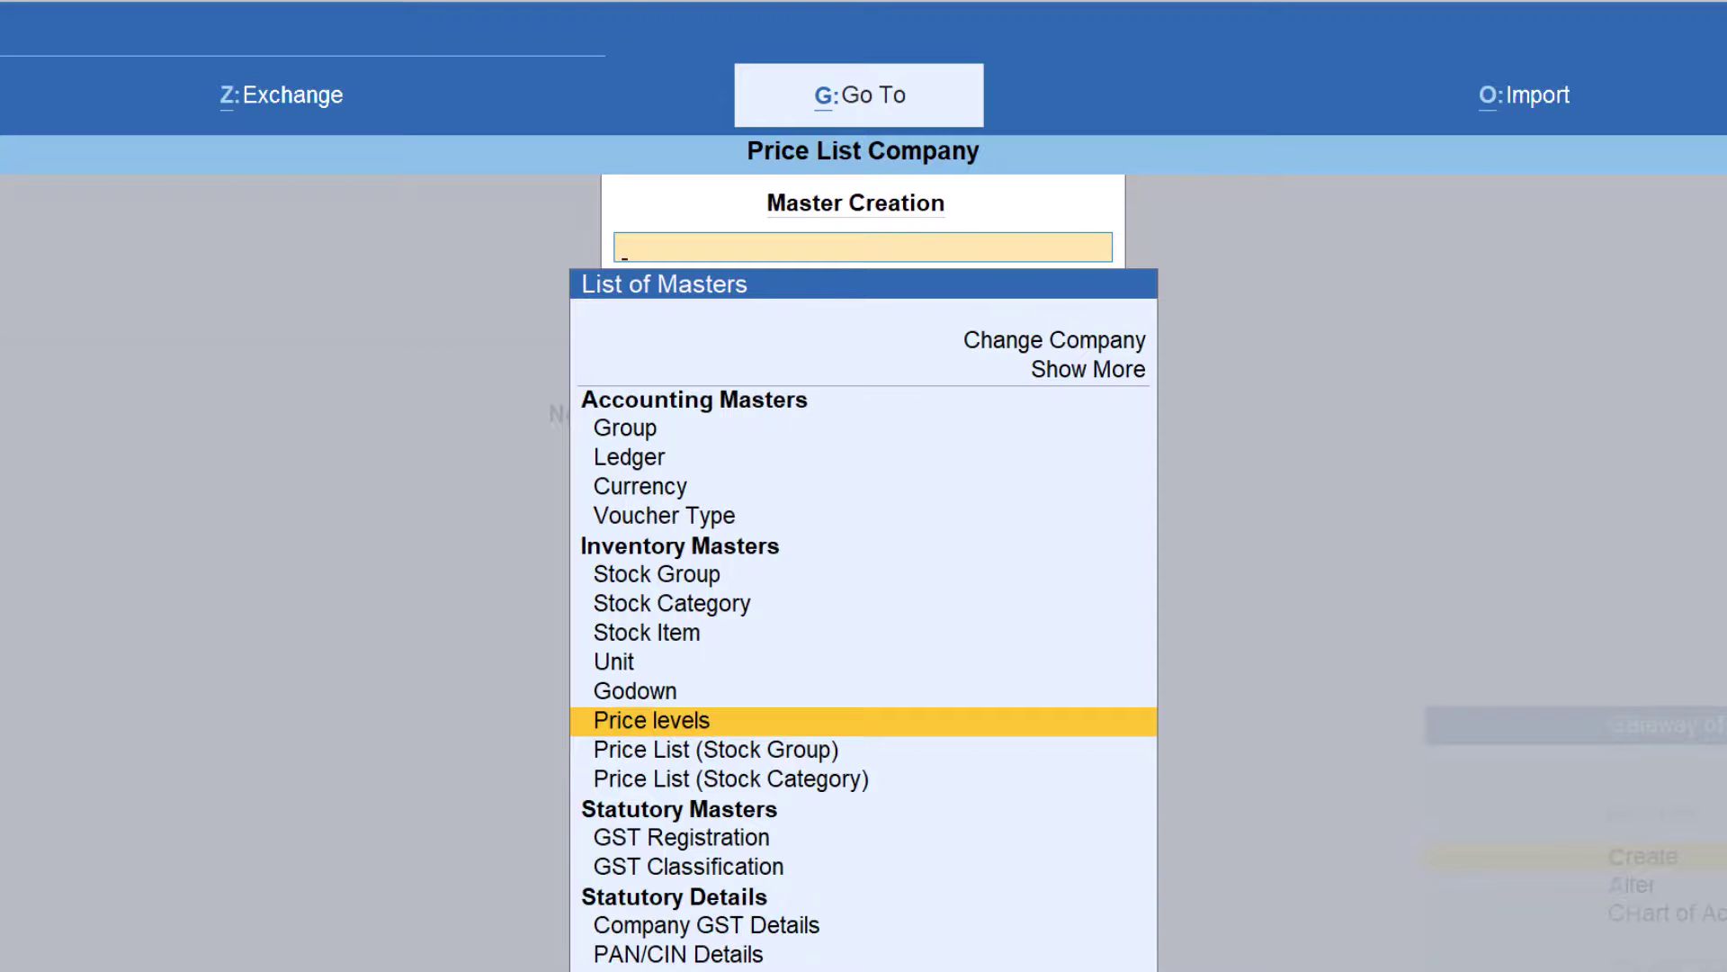
Reopen Price levels from Create to check that Wholesale and Retail are listed
key(Escape)
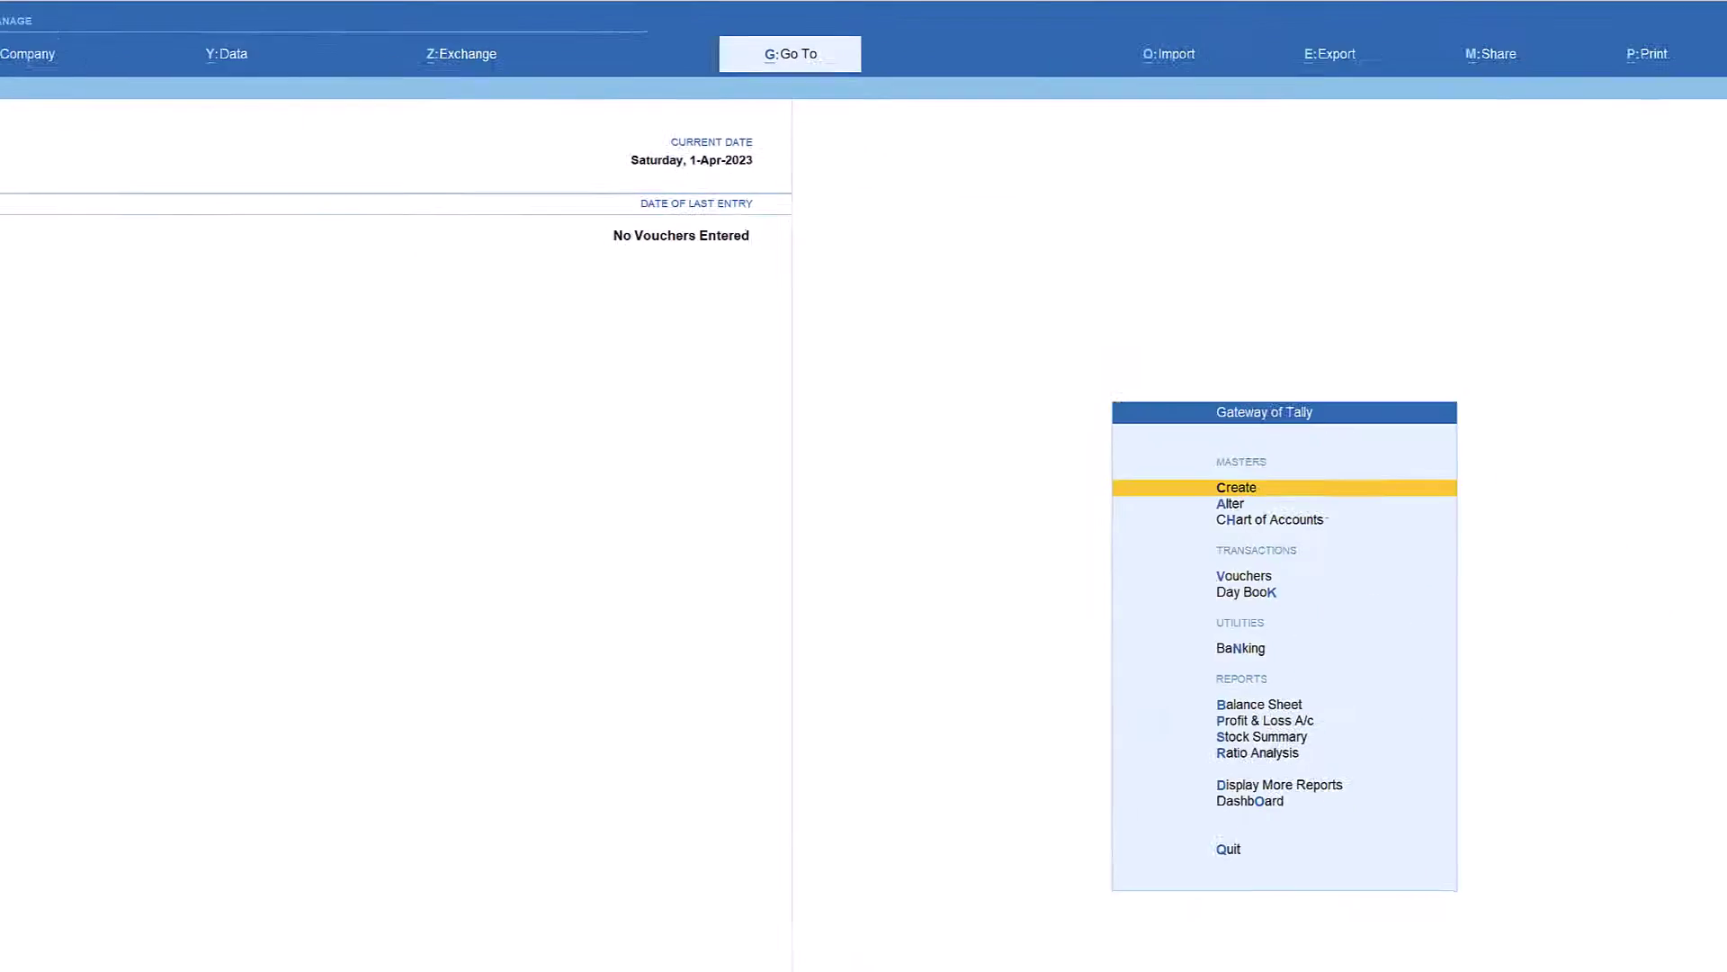
key(Return)
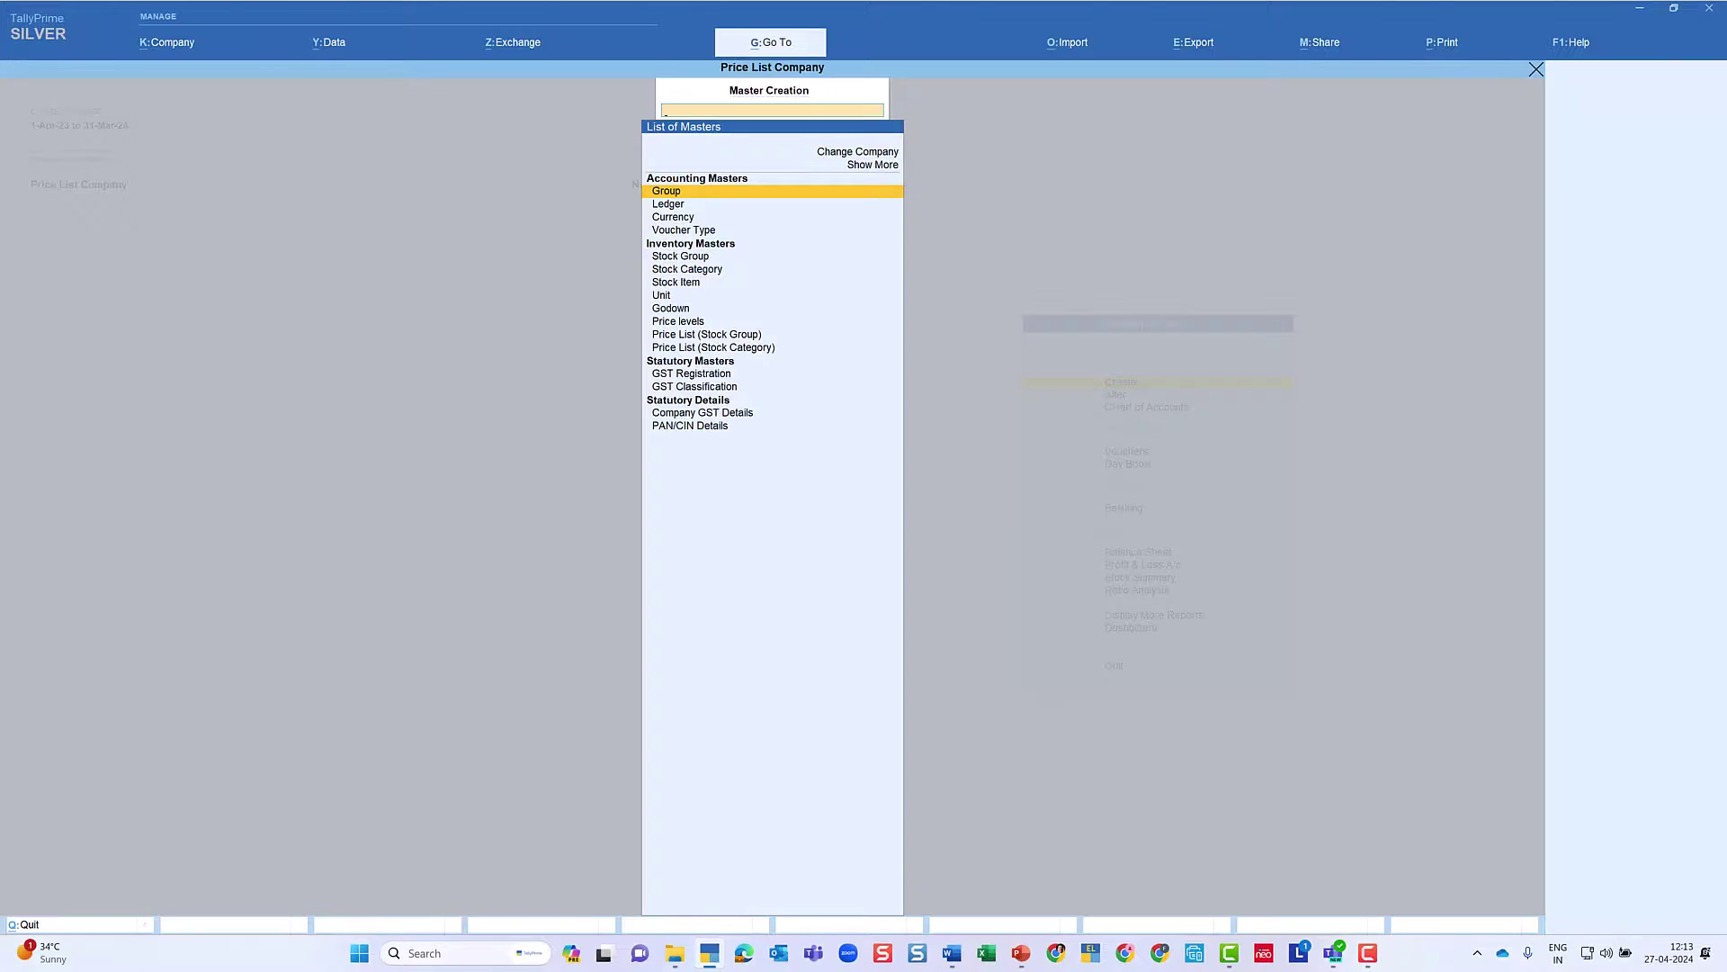
key(Down)
key(Down)
key(Down)
key(Down)
key(Down)
key(Down)
key(Down)
key(Down)
key(Down)
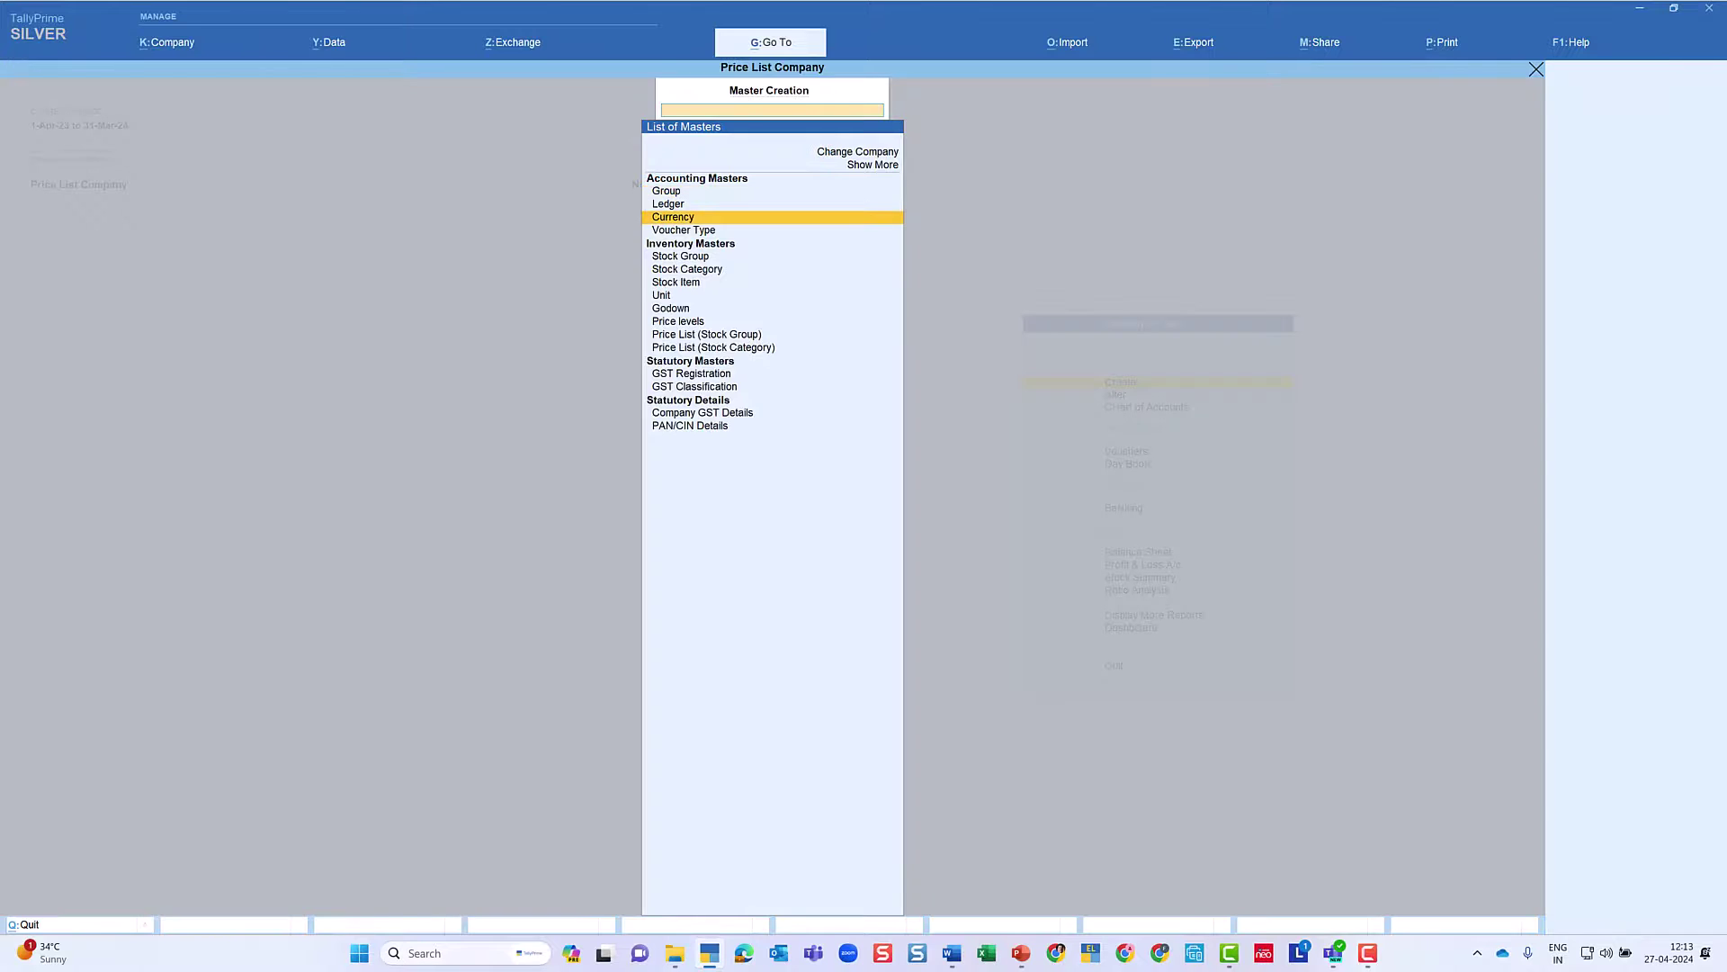
key(Return)
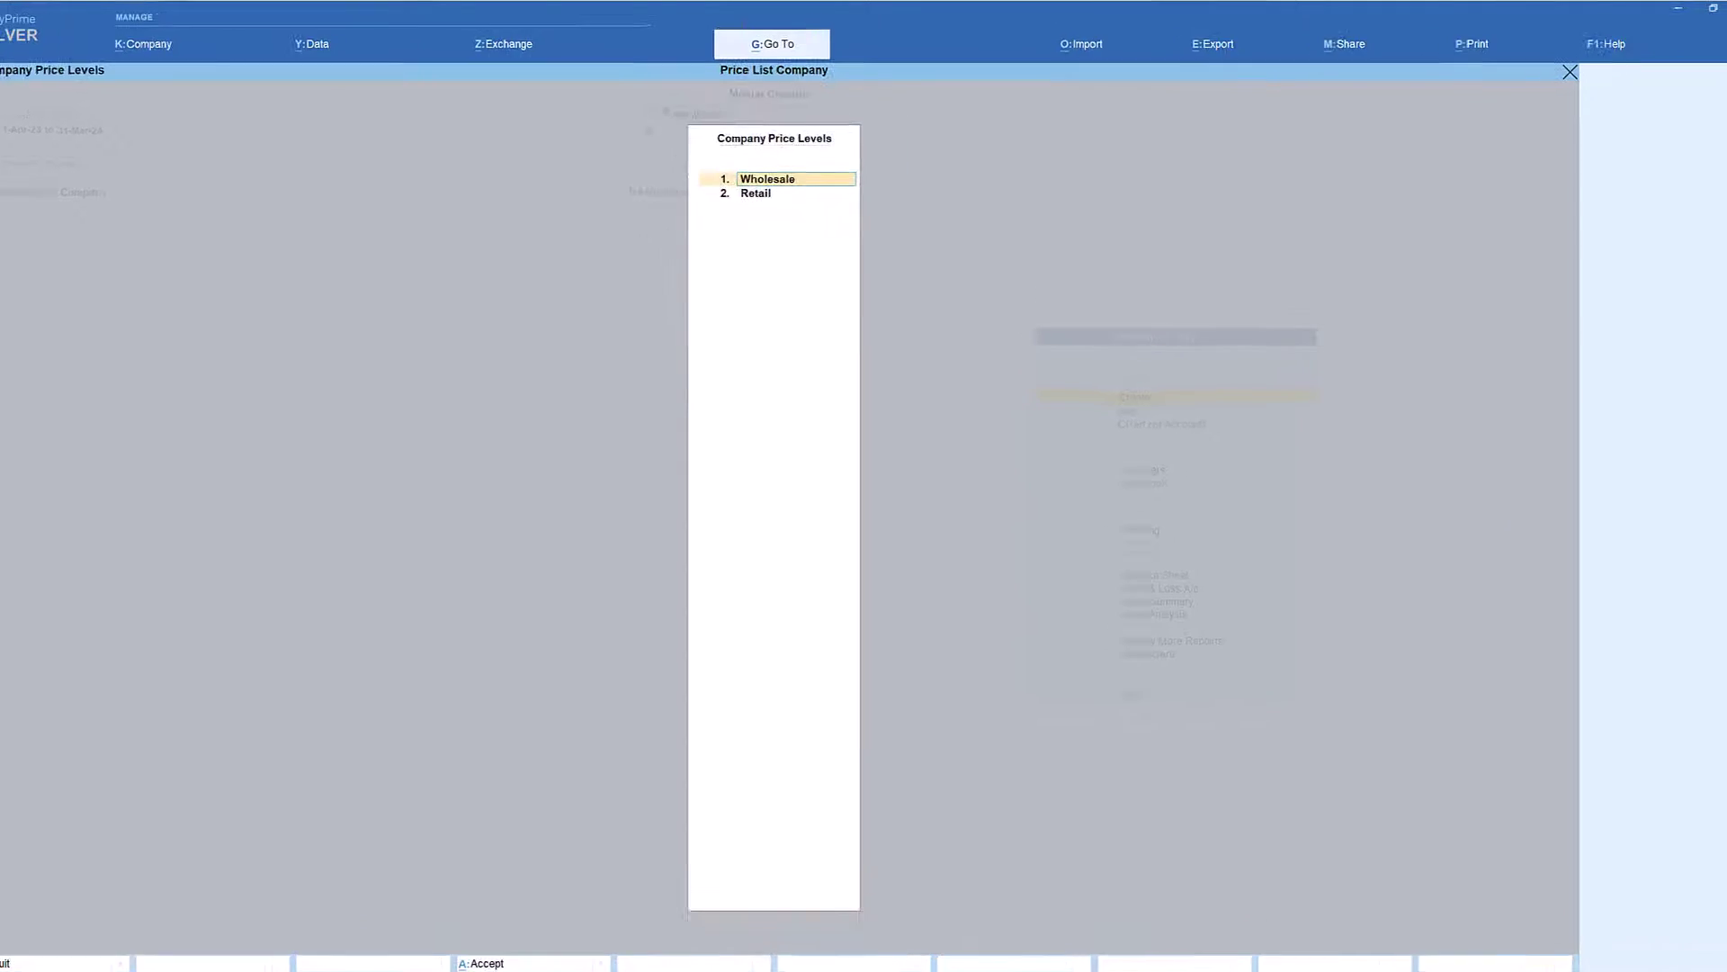
key(Return)
key(Return)
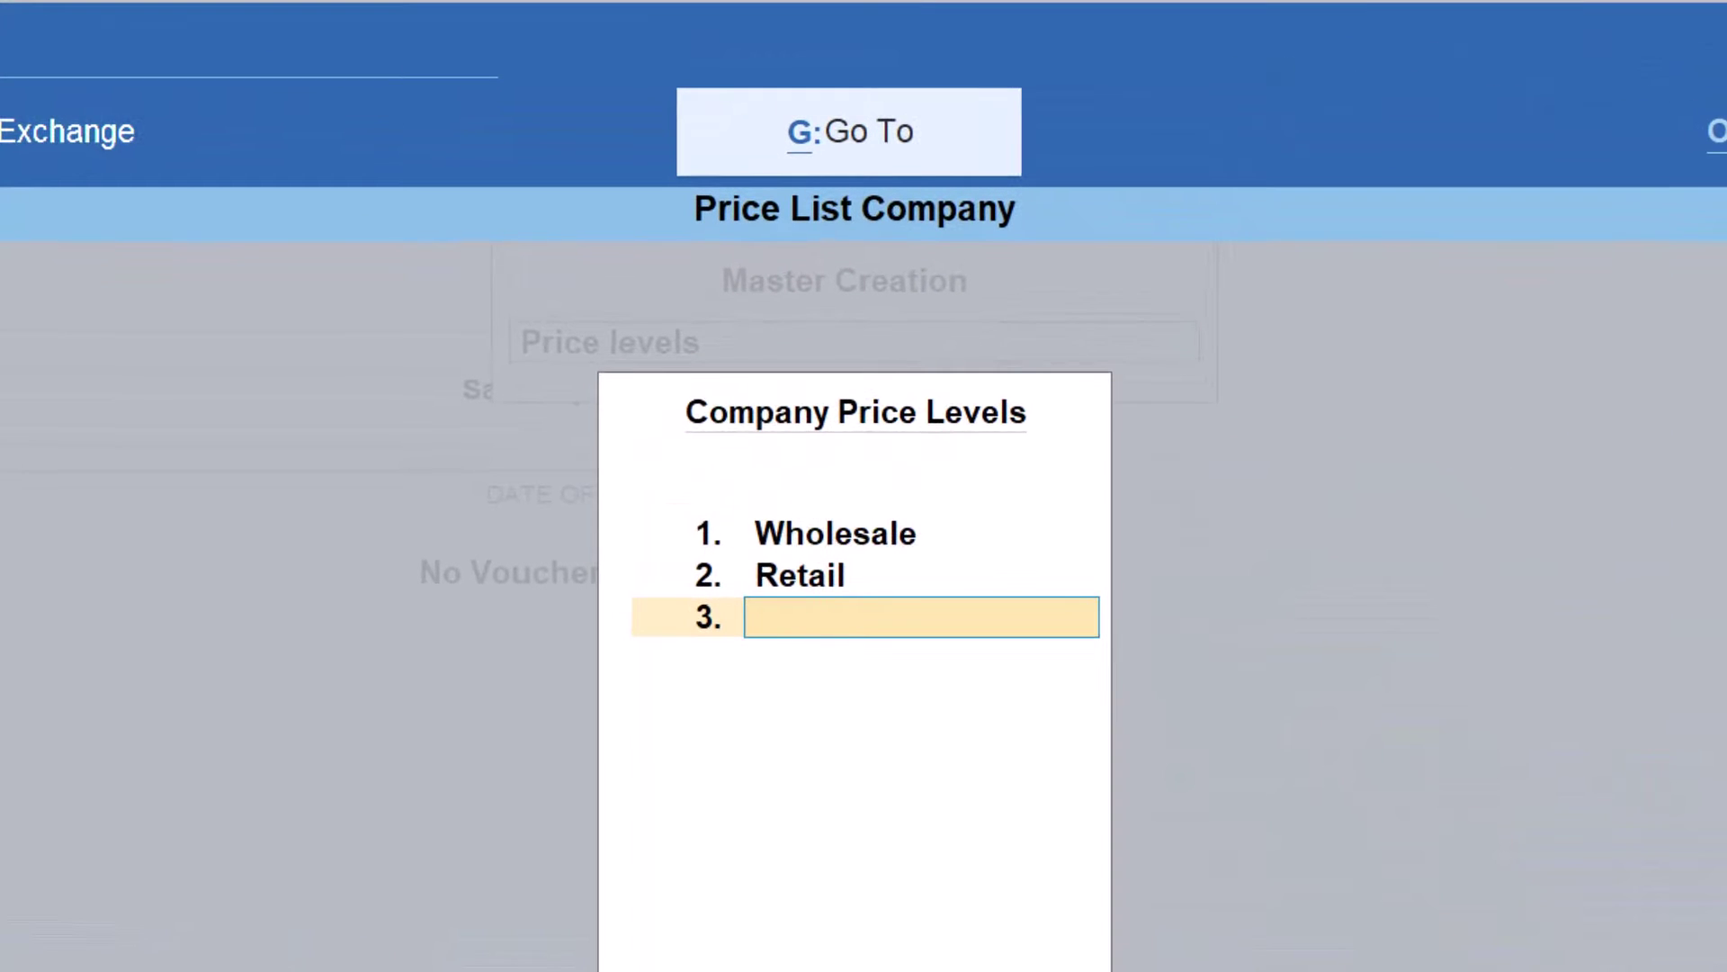